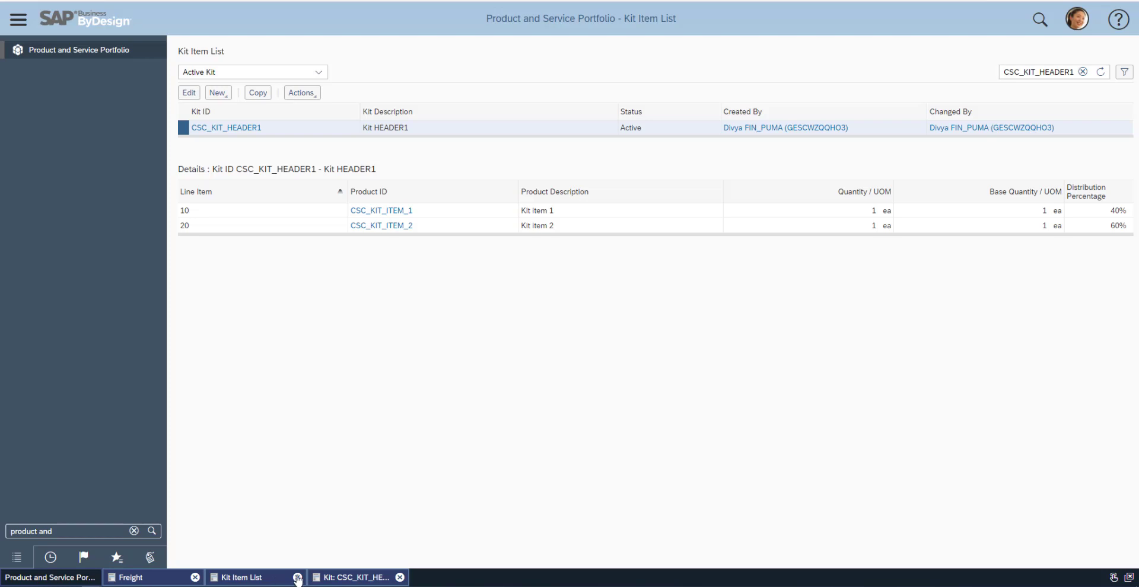
# Examine the net and gross weights and their available units in the UoM characteristics of kit CSC_KIT_HEADER1.
pyautogui.click(334, 578)
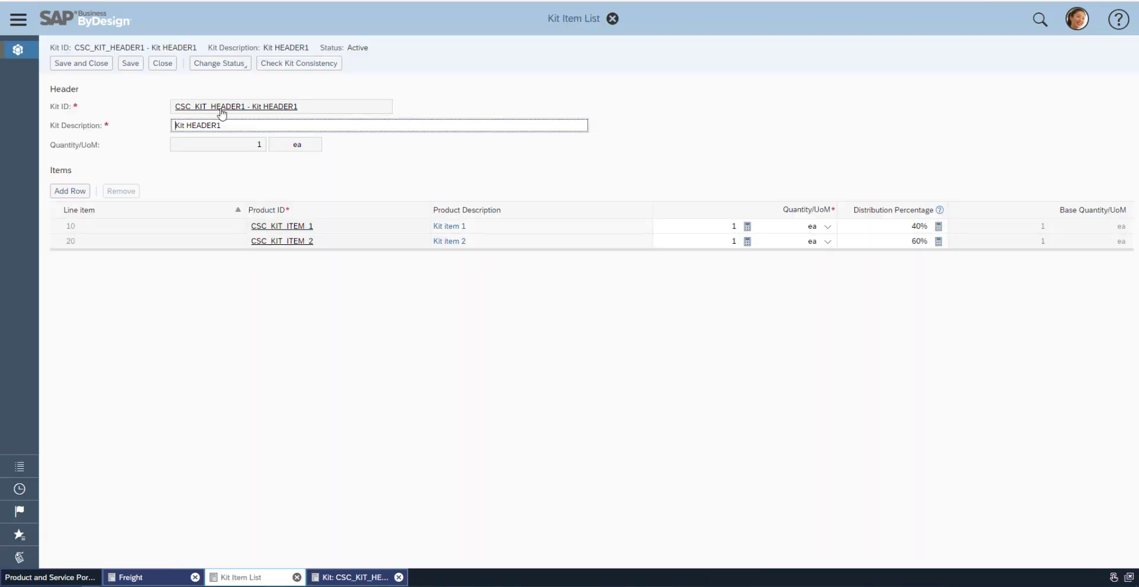
pyautogui.click(342, 578)
pyautogui.click(199, 160)
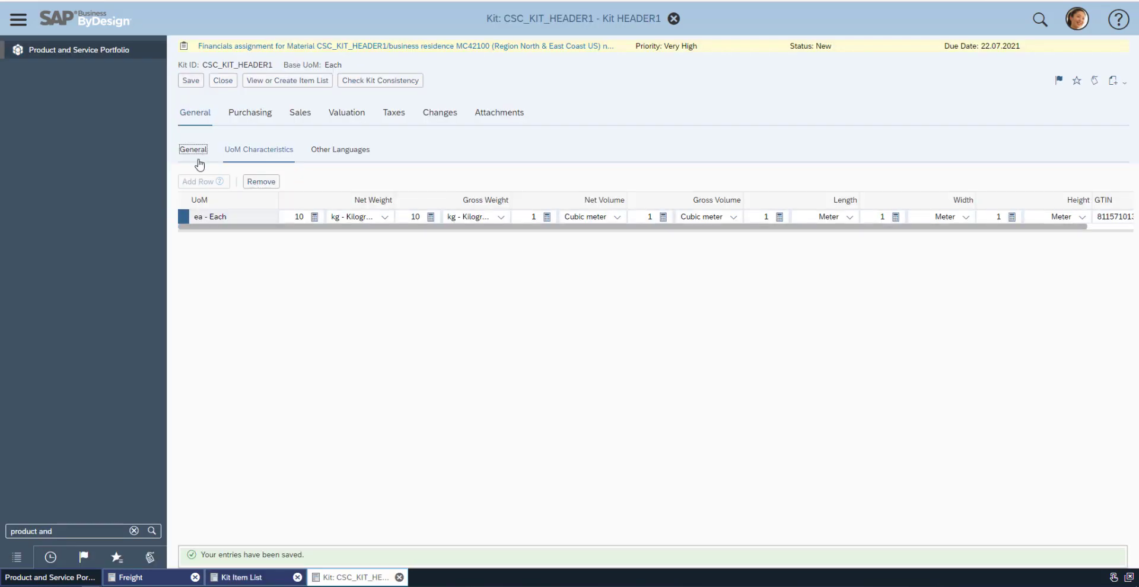
pyautogui.moveTo(229, 152); pyautogui.dragTo(293, 153)
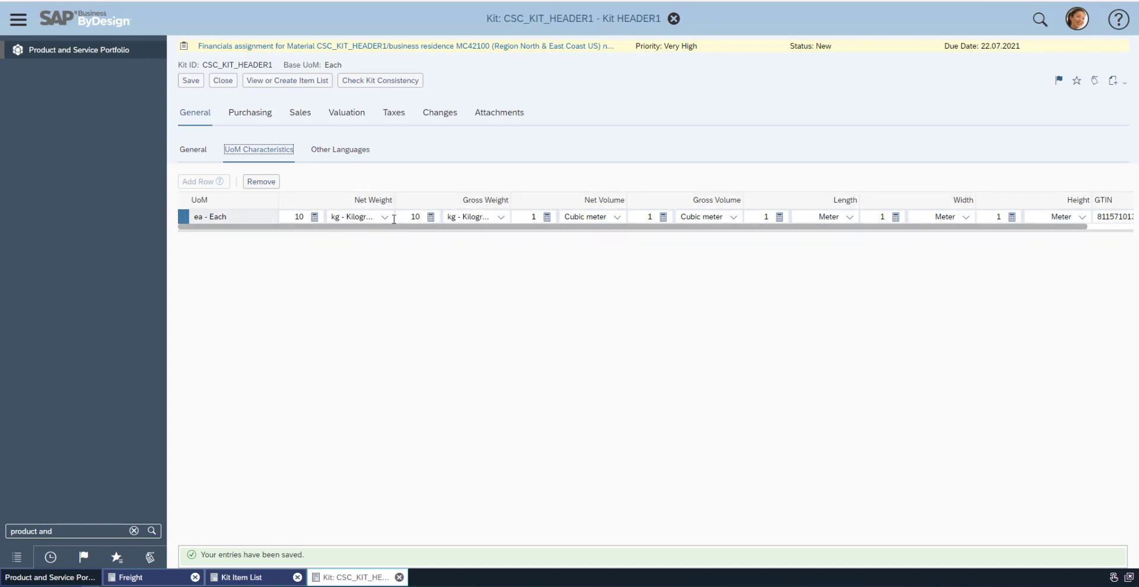
pyautogui.click(304, 217)
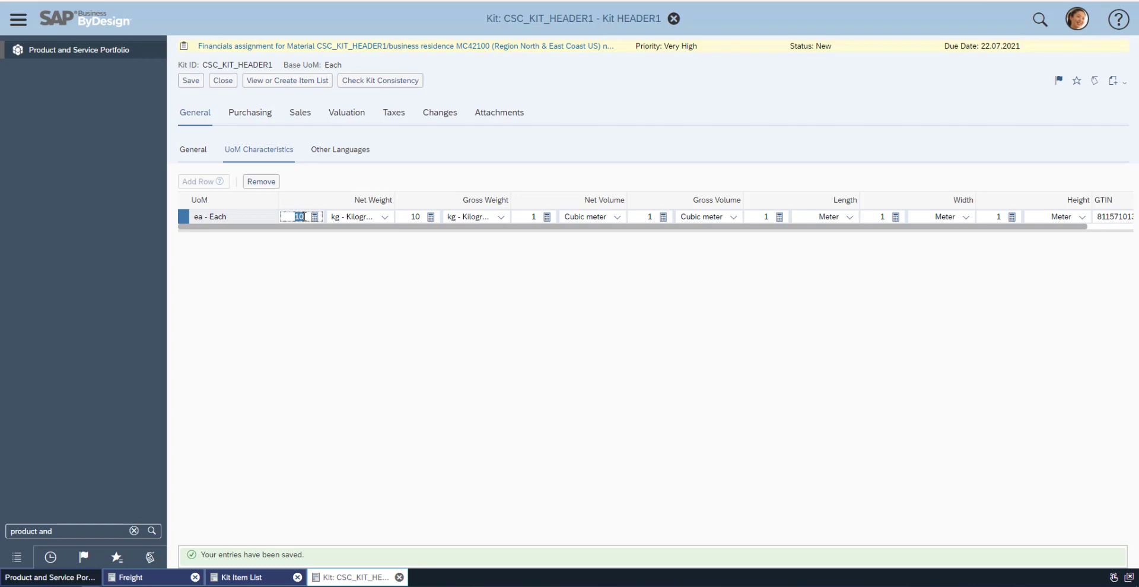
pyautogui.click(416, 216)
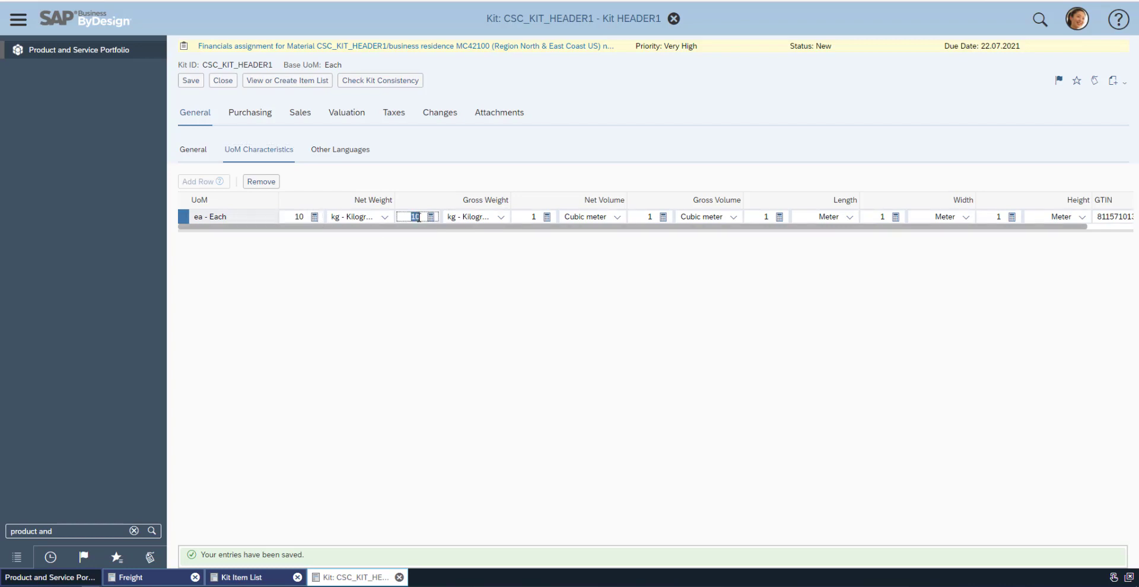
pyautogui.click(384, 216)
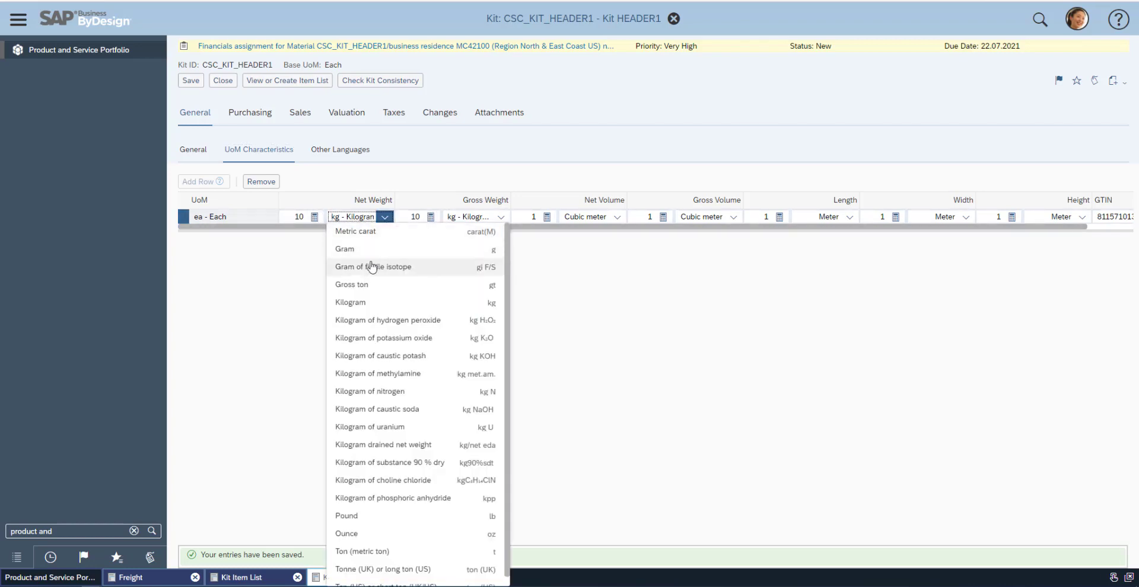
pyautogui.click(288, 292)
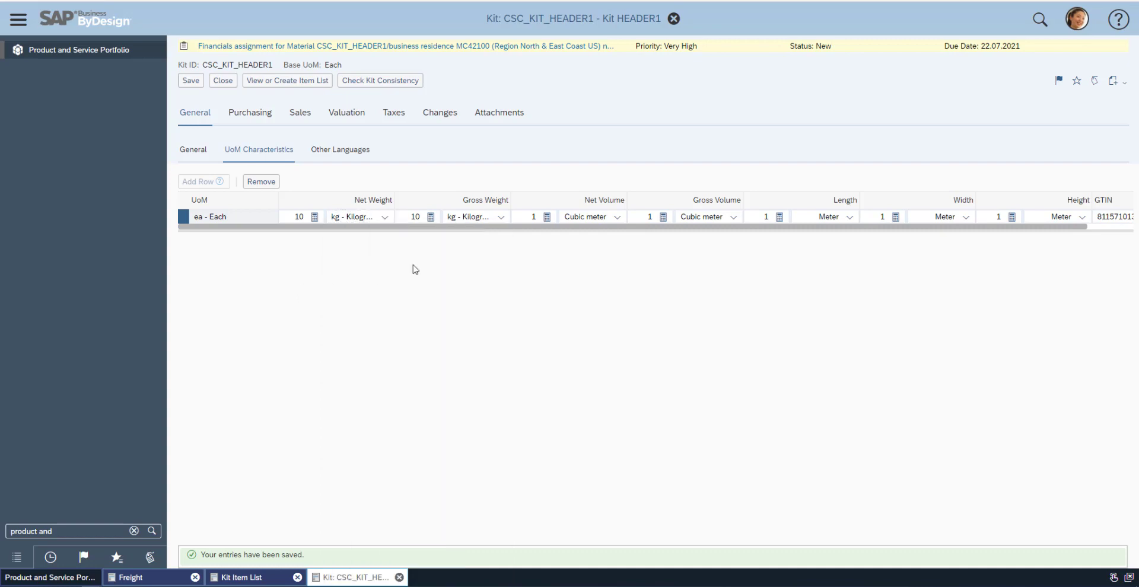
pyautogui.click(502, 216)
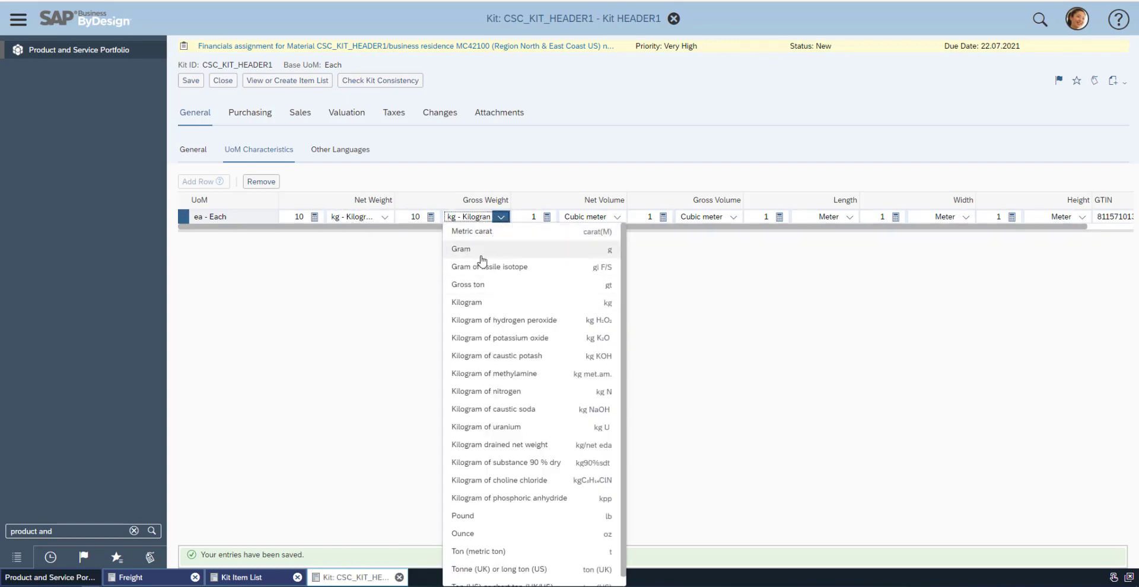
pyautogui.click(373, 310)
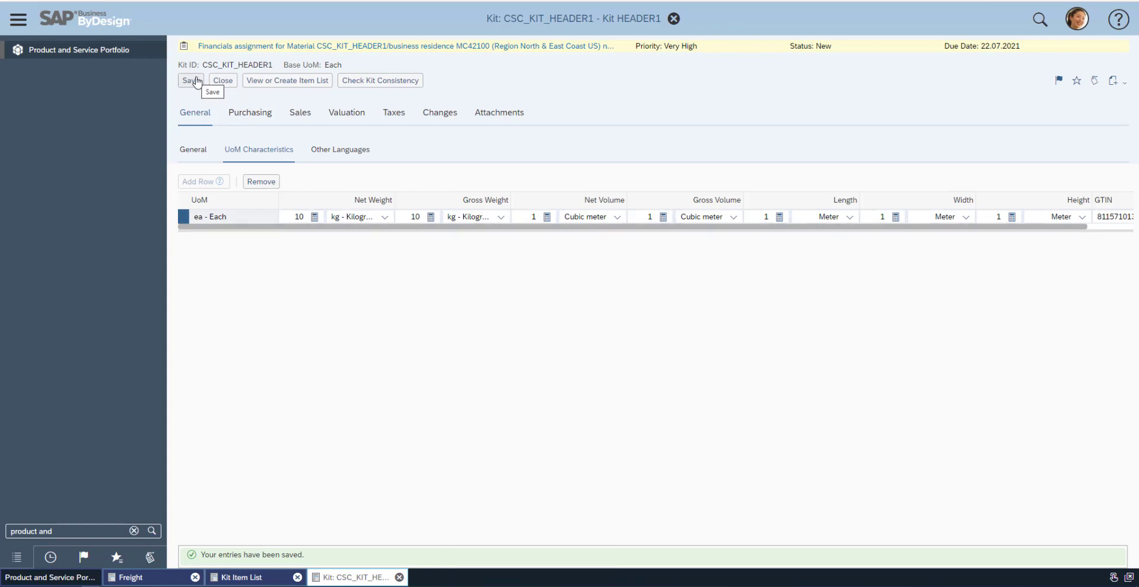
# Examine the document type, weight scales and amounts of the open Freight record.
pyautogui.moveTo(115, 49)
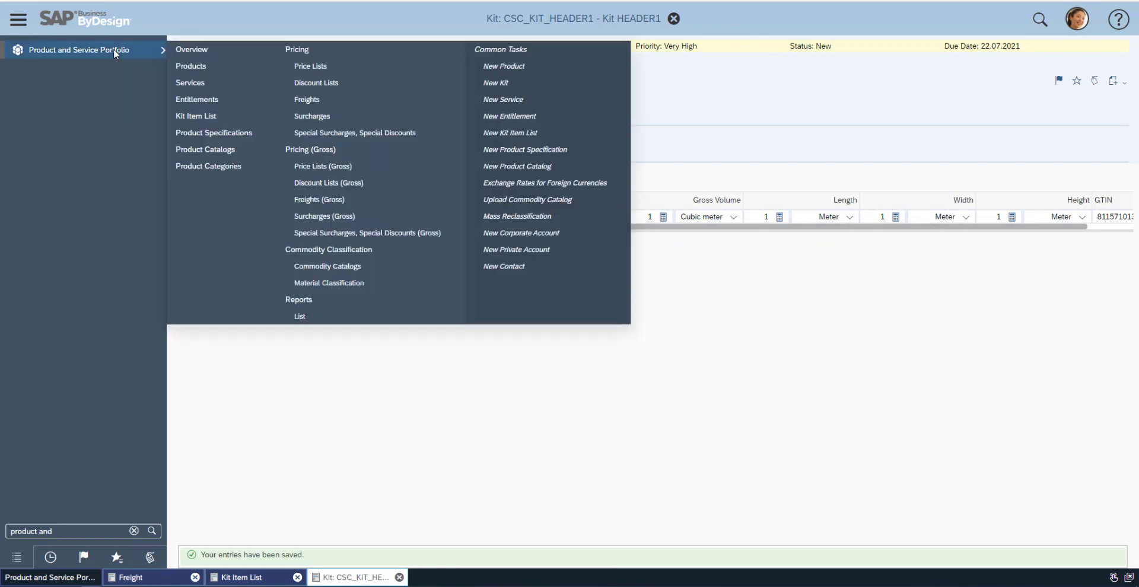
pyautogui.click(152, 578)
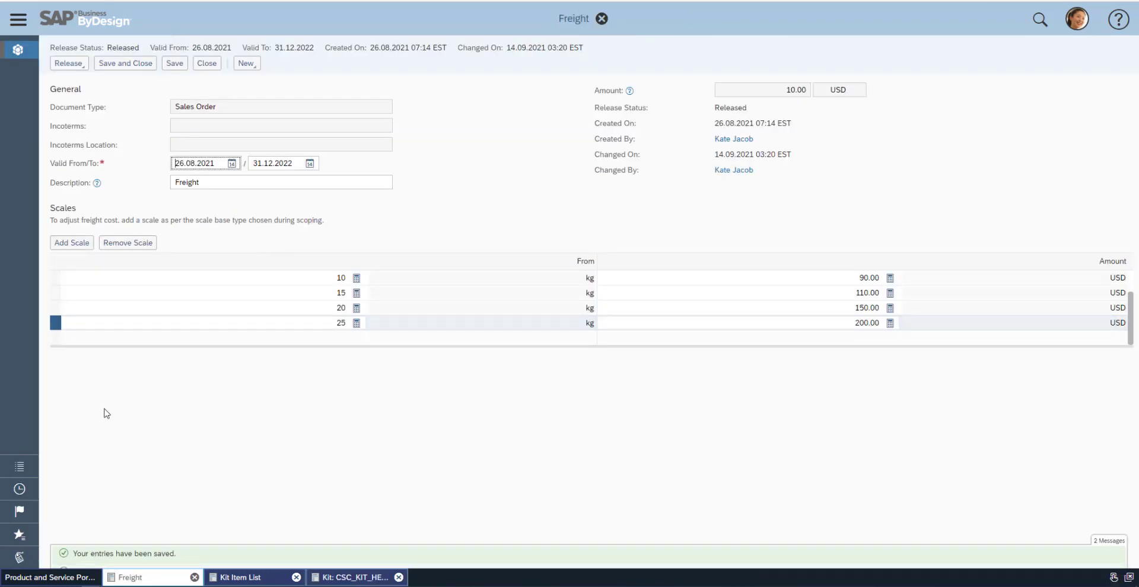
pyautogui.click(224, 107)
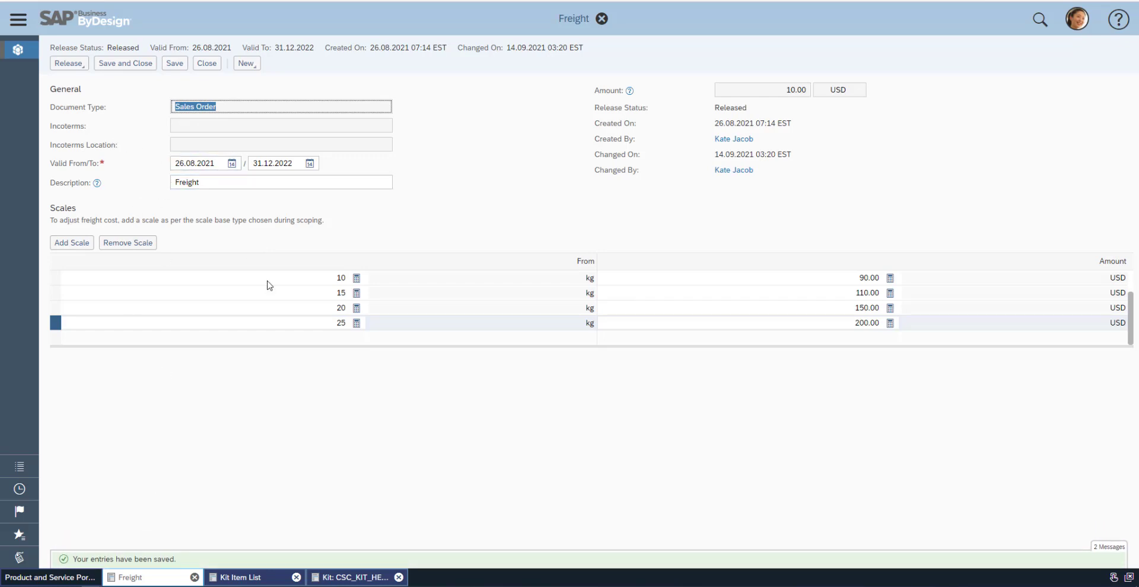
pyautogui.click(339, 279)
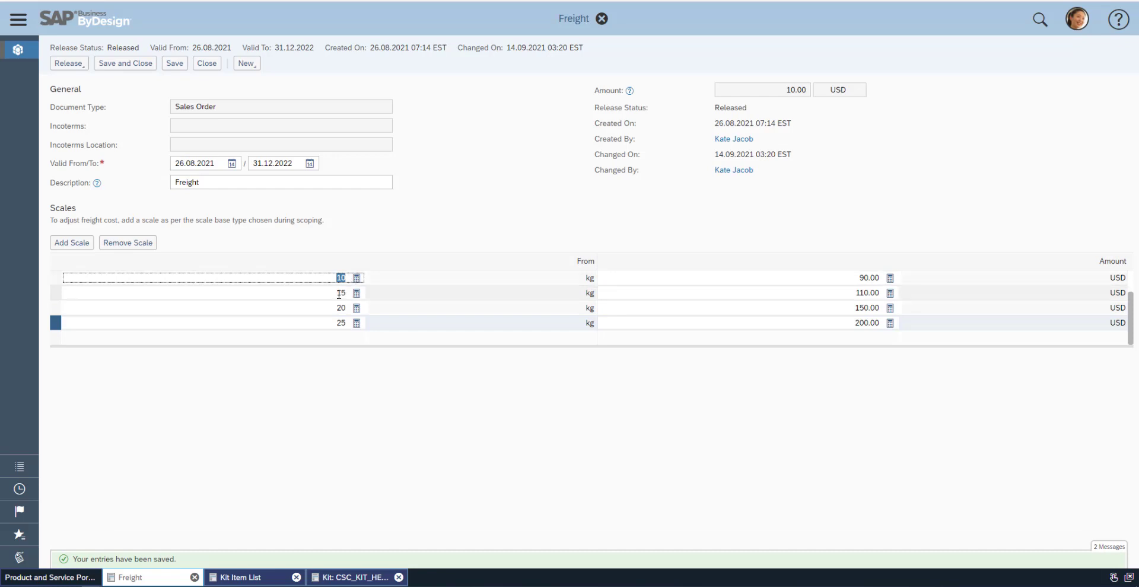
pyautogui.click(340, 293)
pyautogui.click(336, 309)
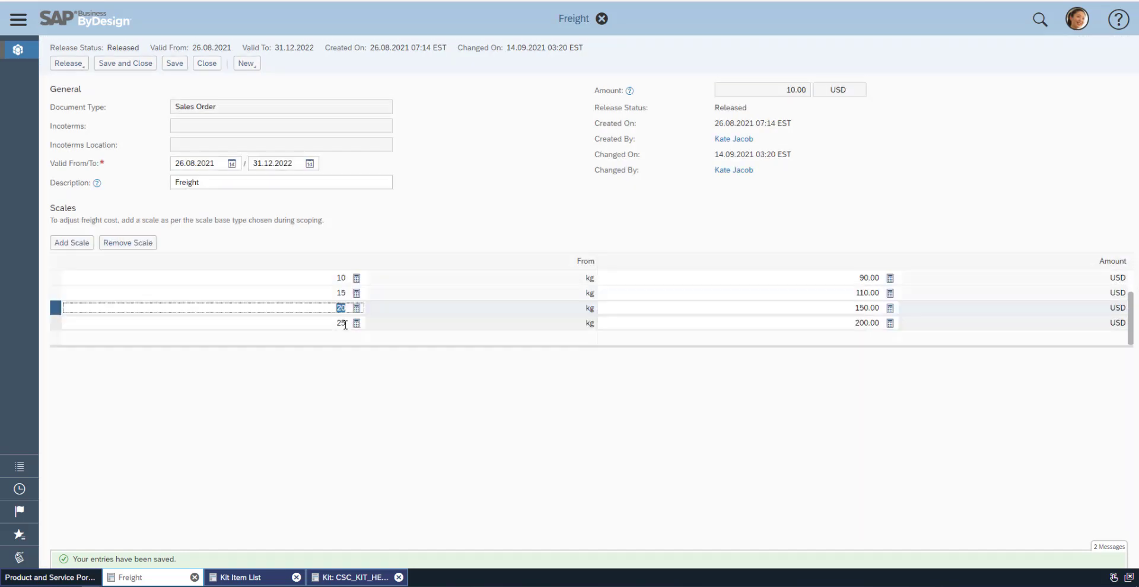
pyautogui.click(342, 323)
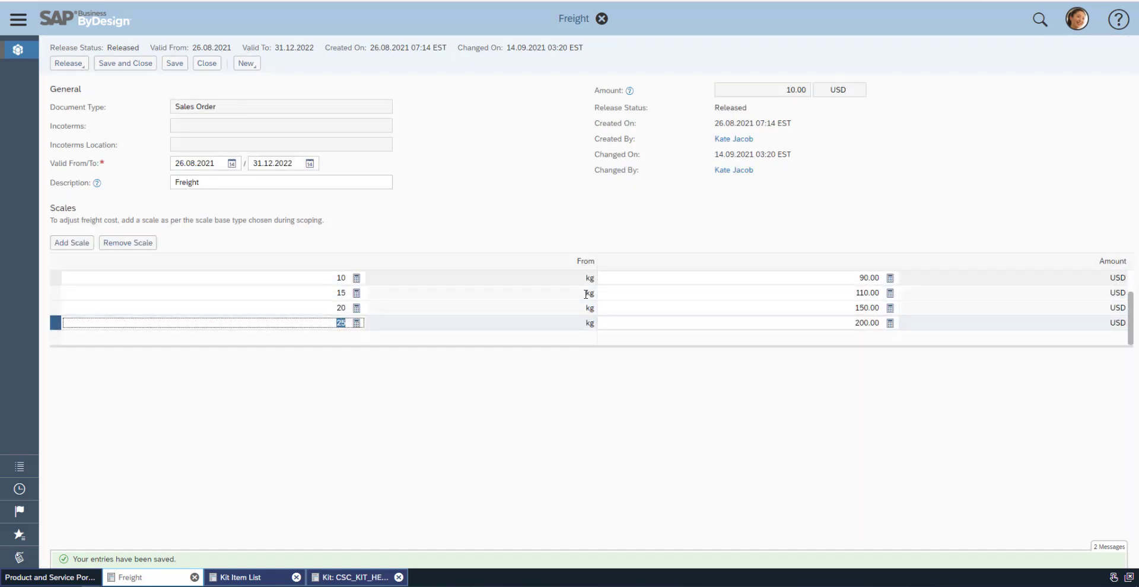
pyautogui.click(870, 278)
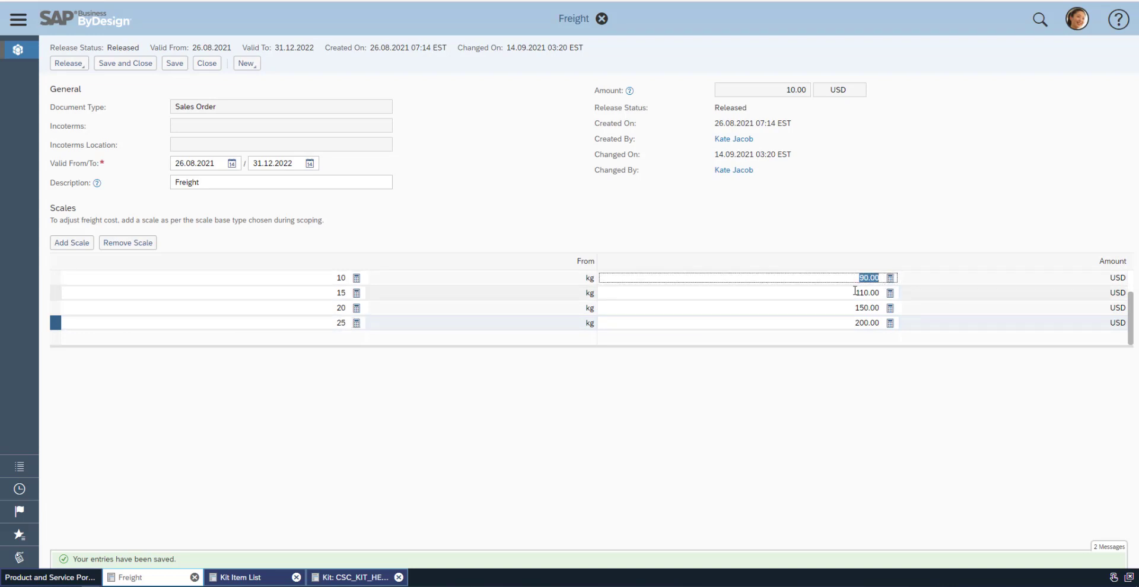
pyautogui.moveTo(854, 292)
pyautogui.mouseDown()
pyautogui.moveTo(875, 295)
pyautogui.moveTo(880, 309)
pyautogui.moveTo(862, 323)
pyautogui.moveTo(880, 324)
pyautogui.mouseUp()
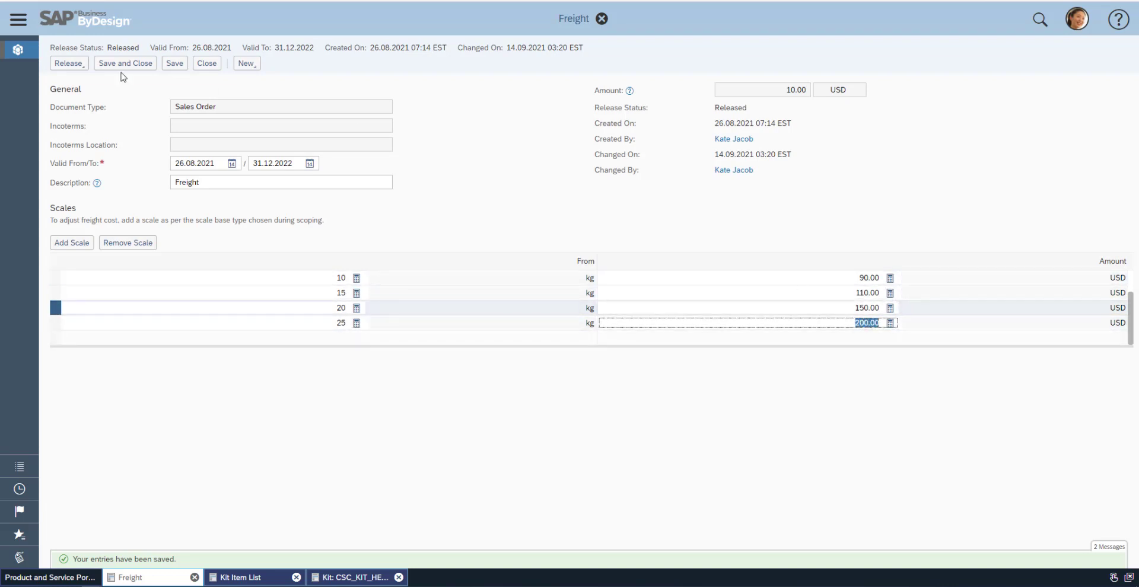
pyautogui.click(83, 65)
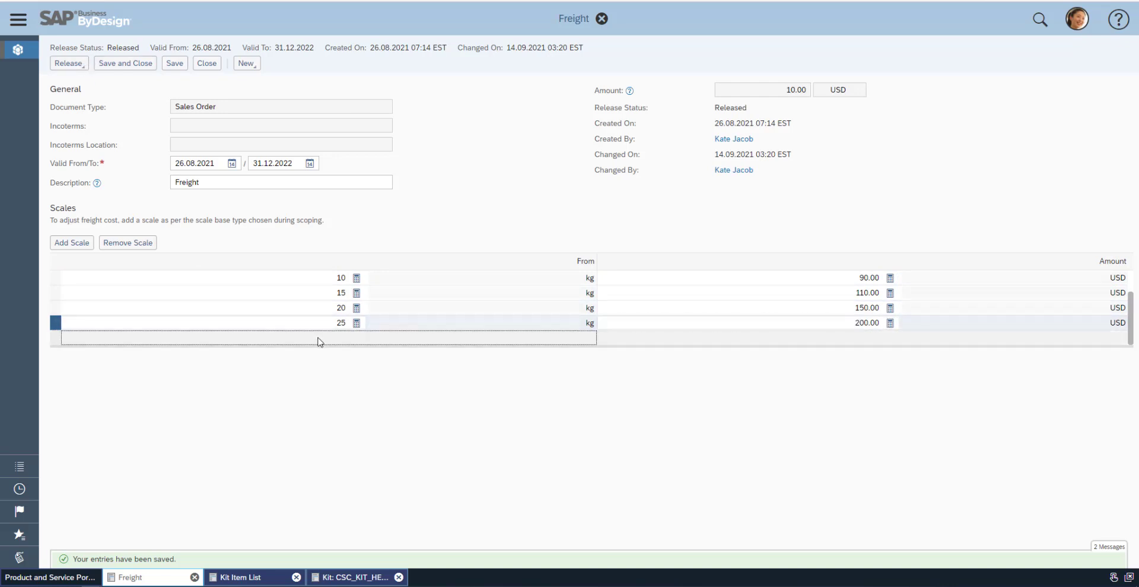
# Add a freight scale starting from 30 kg with an amount of 250 USD.
pyautogui.click(321, 340)
pyautogui.write('30')
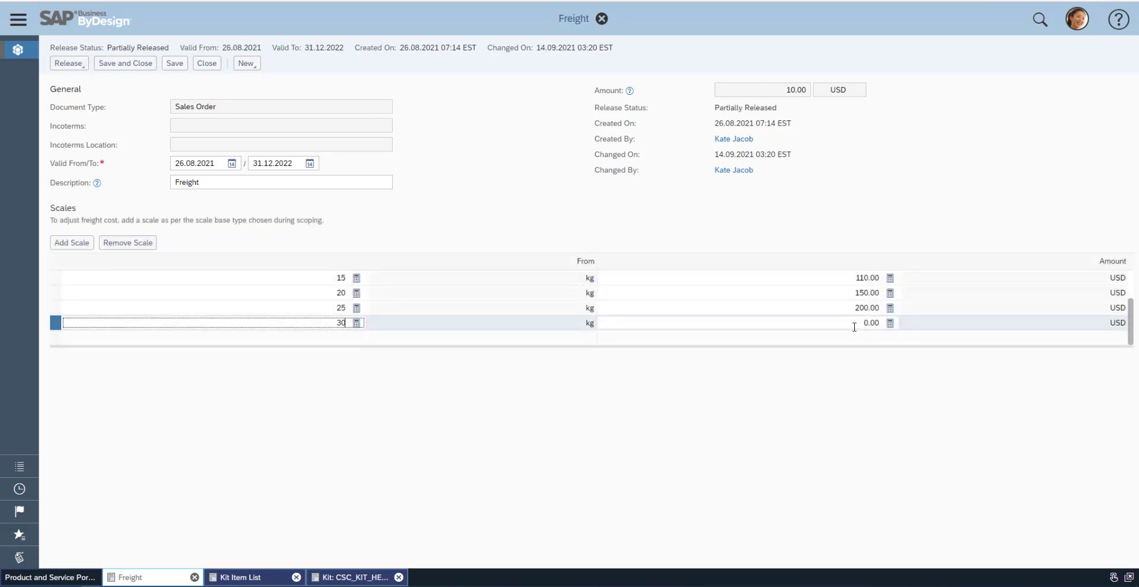
pyautogui.moveTo(863, 324); pyautogui.dragTo(879, 323)
pyautogui.write('250')
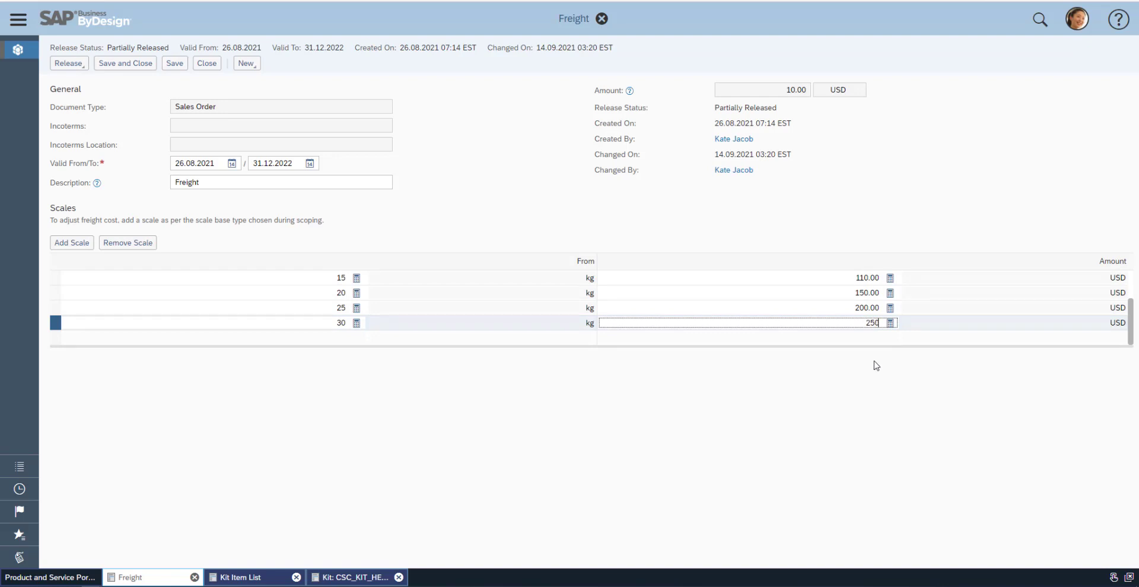
pyautogui.press('Return')
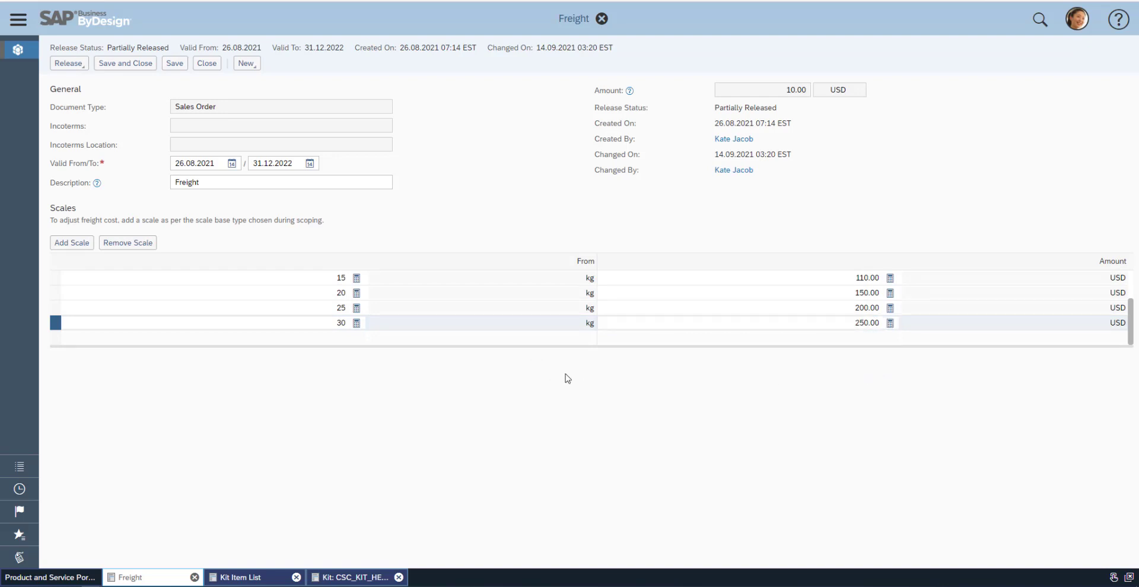
# Add another freight scale starting from 35 kg with an amount of 300 USD.
pyautogui.click(326, 338)
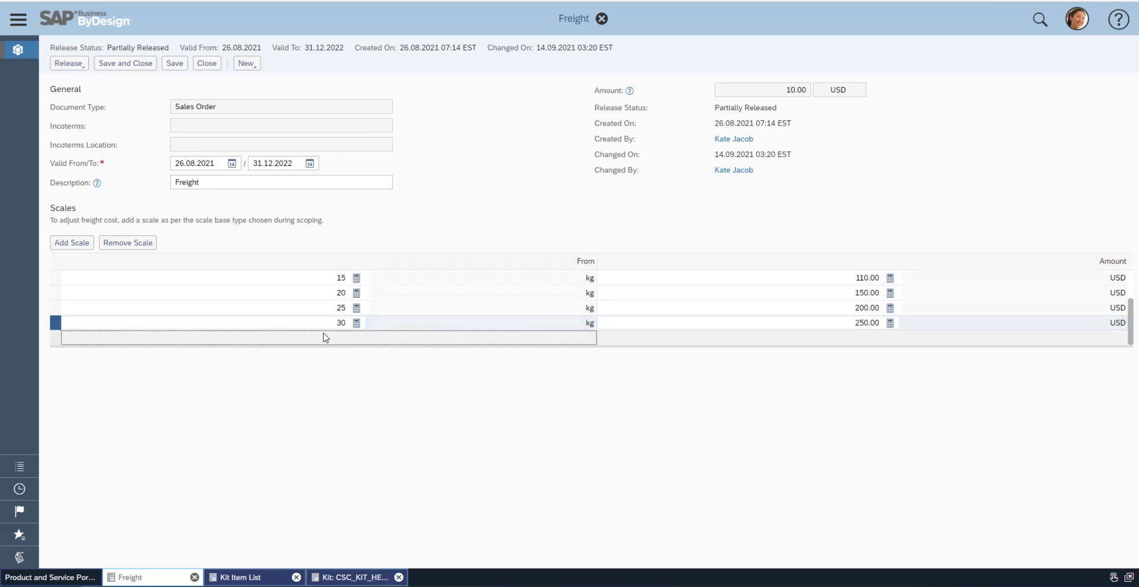
pyautogui.write('35')
pyautogui.press('Return')
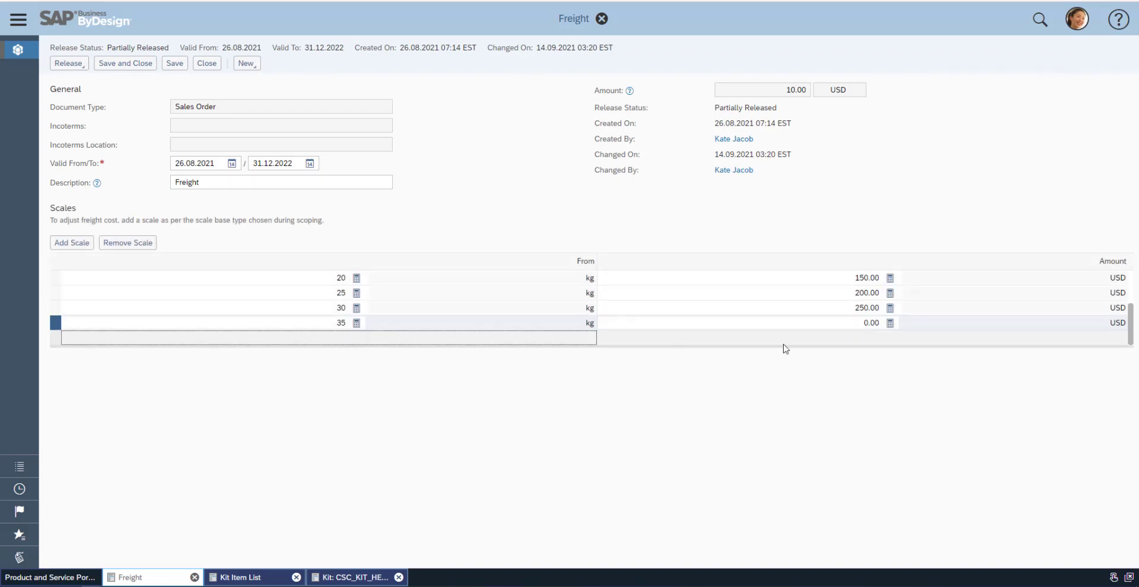
pyautogui.click(859, 323)
pyautogui.write('300')
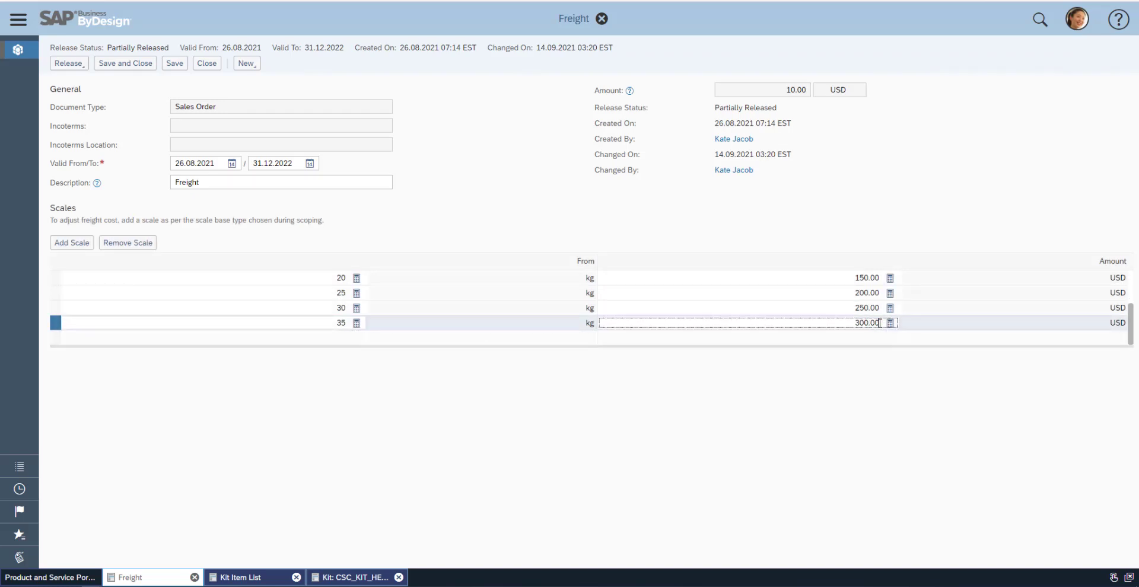
# Release the freight record and enlarge the Scales table to show all of its rows.
pyautogui.click(68, 63)
pyautogui.click(71, 80)
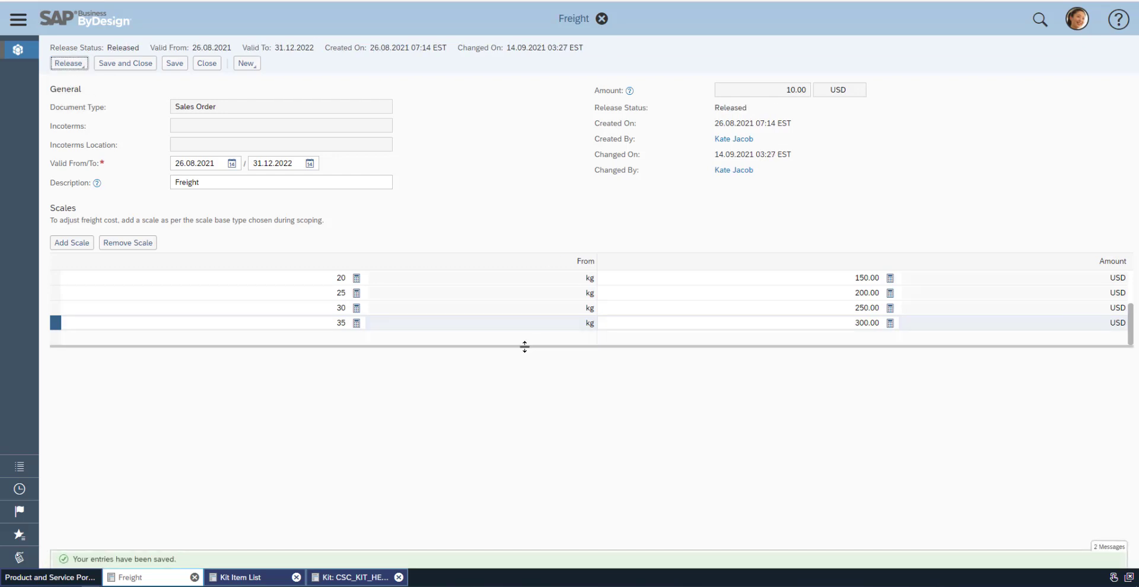
pyautogui.moveTo(523, 346); pyautogui.dragTo(534, 435)
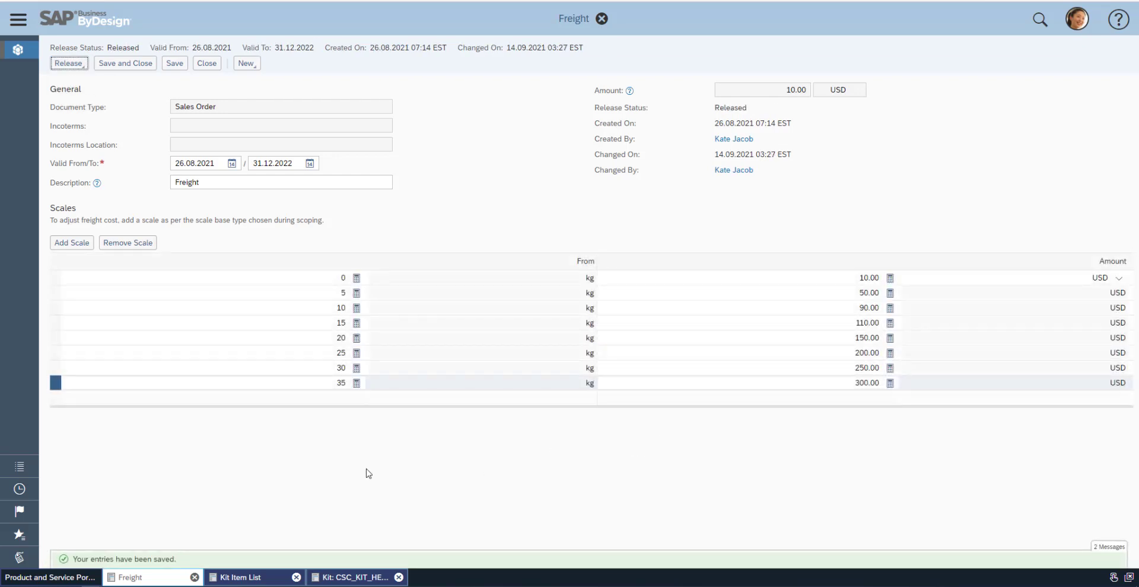
# Start a new sales order for the account Silverstar Wholesale Corp.
pyautogui.click(66, 577)
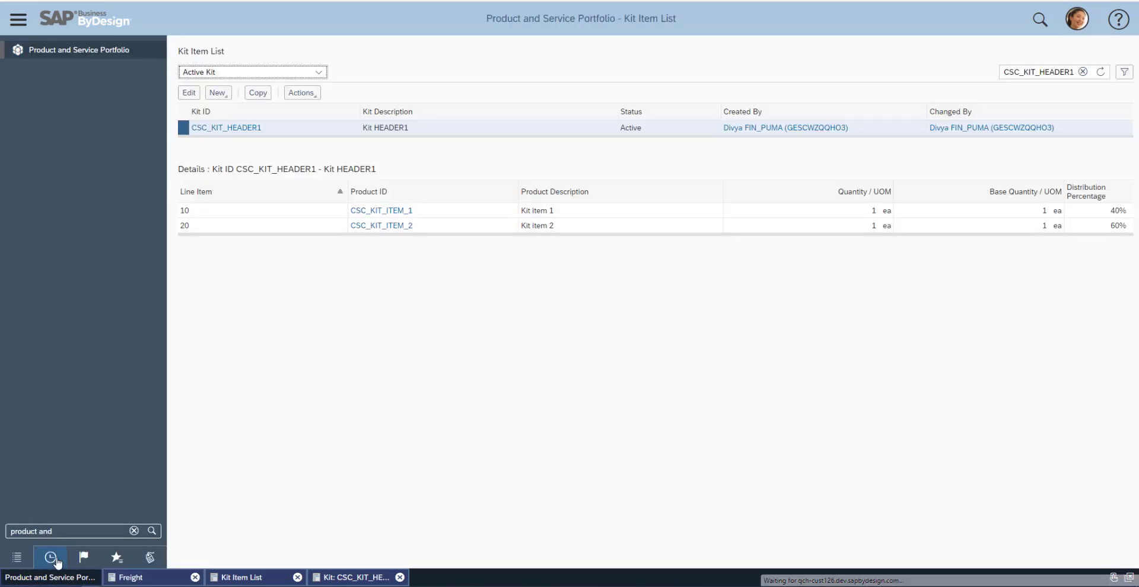
pyautogui.moveTo(54, 531); pyautogui.dragTo(1, 533)
pyautogui.write('sales')
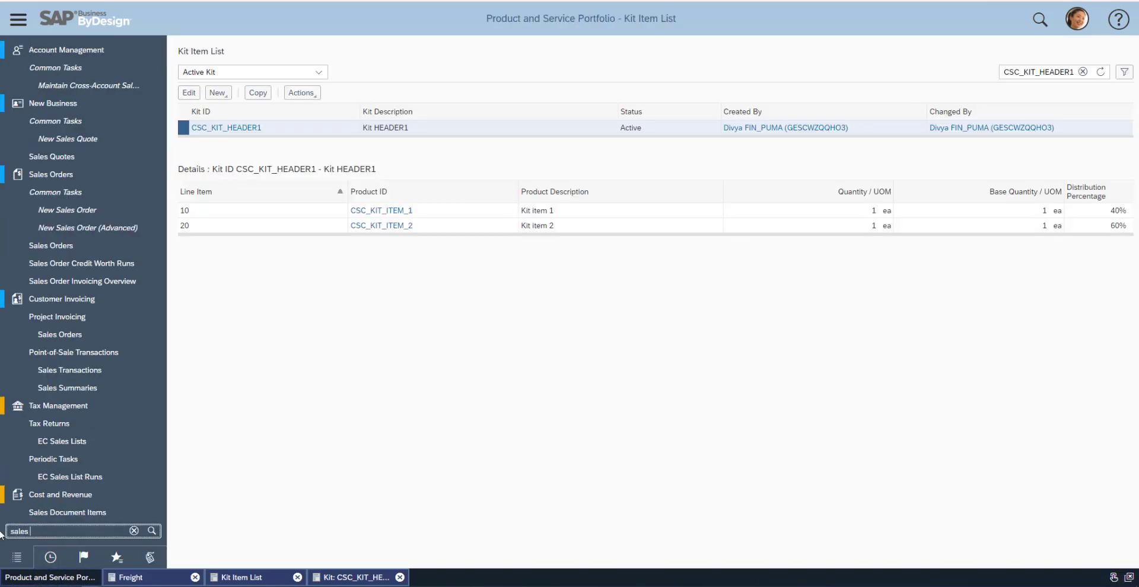
pyautogui.write(' orde')
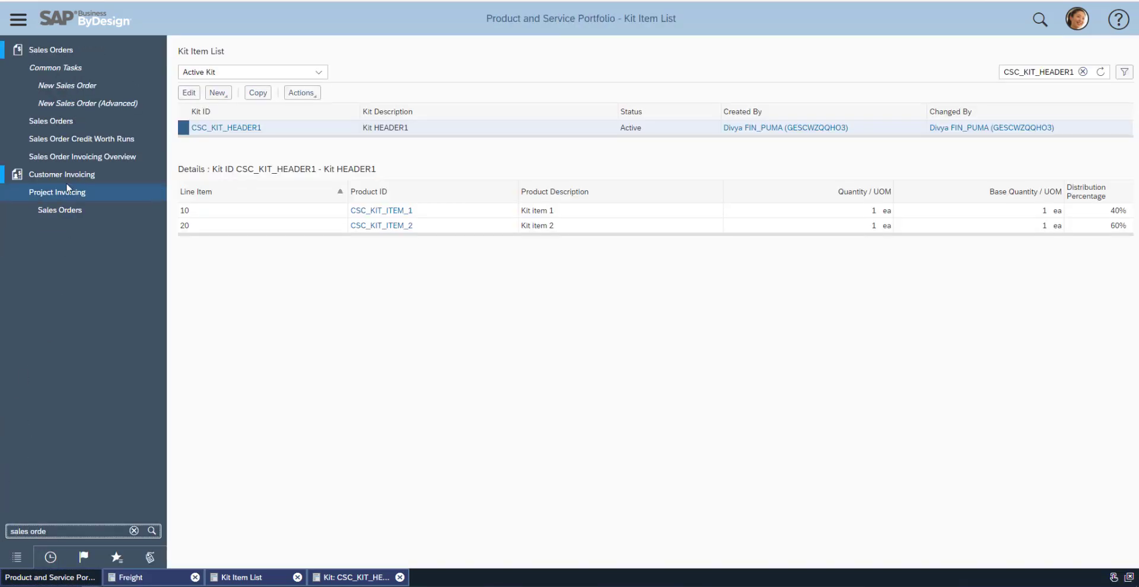
pyautogui.click(77, 85)
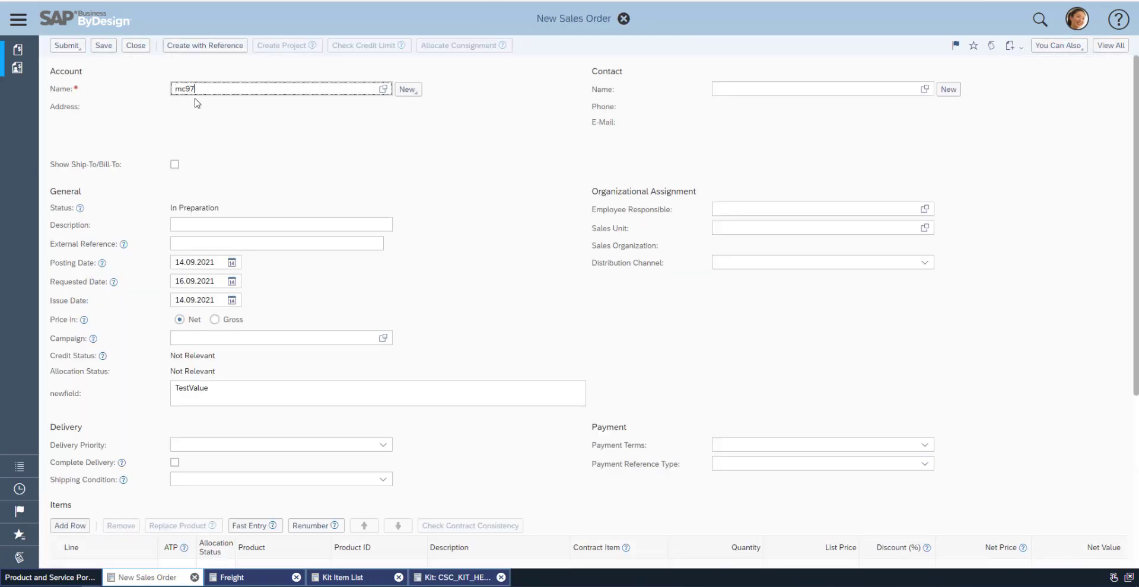
pyautogui.press('Return')
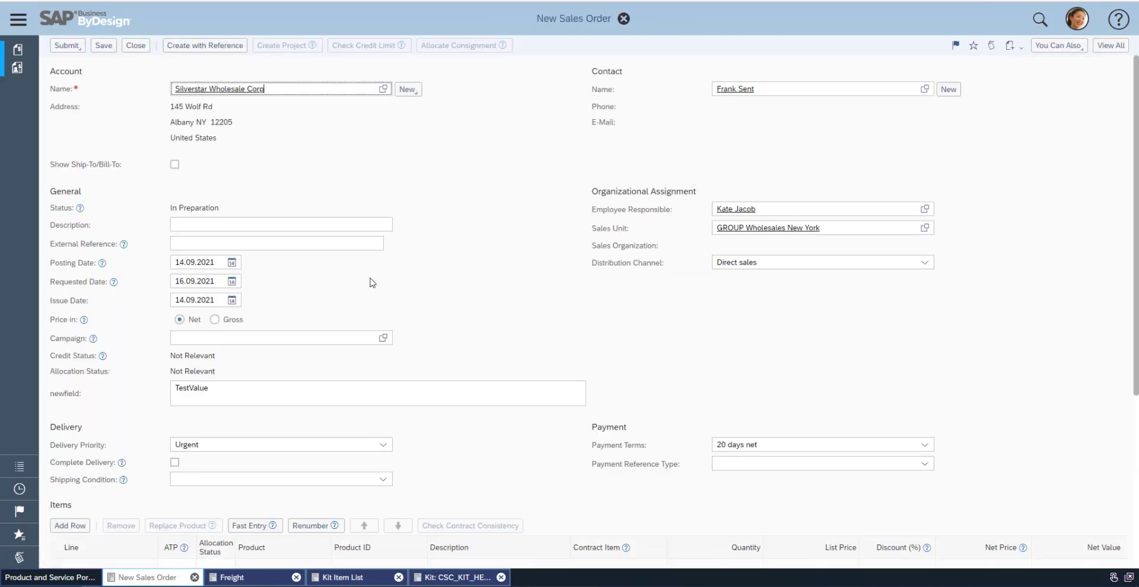
# Add an item row to the sales order with the product ID CSC_KIT_HEADER1.
pyautogui.scroll(-4, 403, 308)
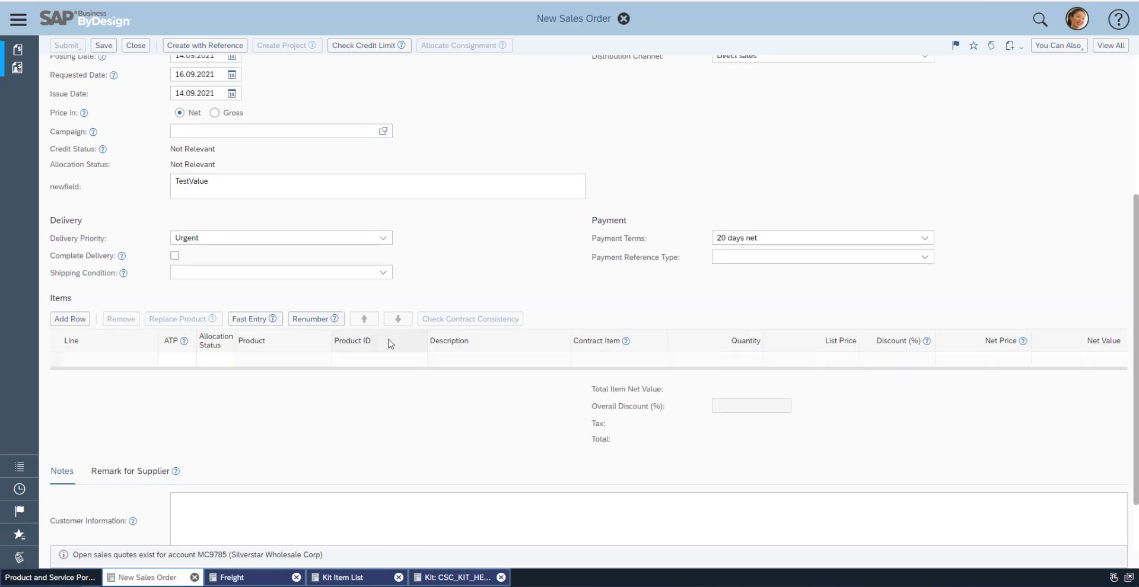
pyautogui.click(75, 320)
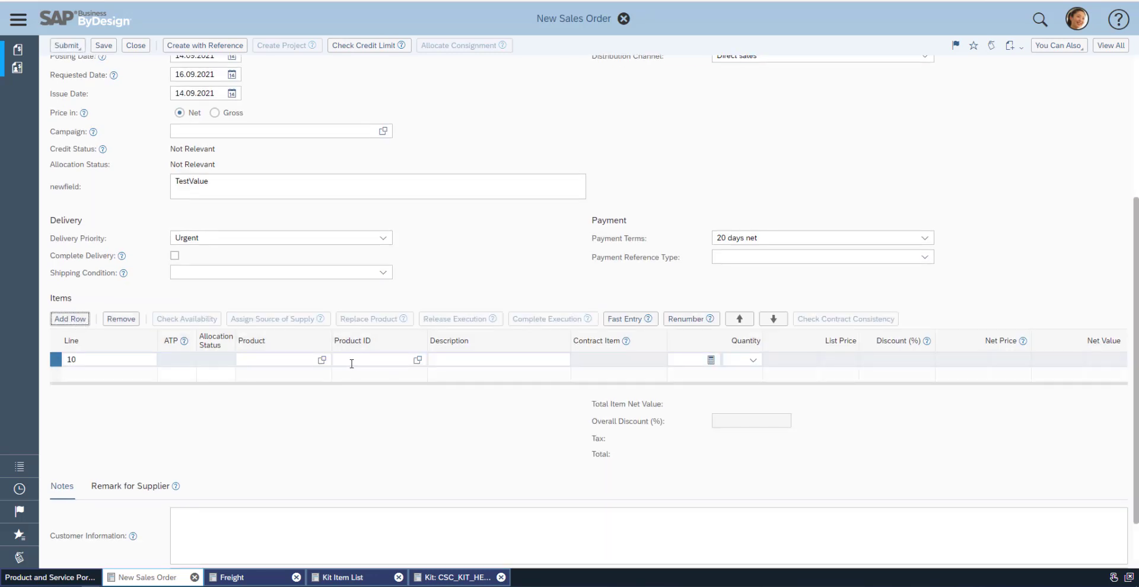
pyautogui.click(352, 362)
pyautogui.write('CSC_KIT_HEADER1')
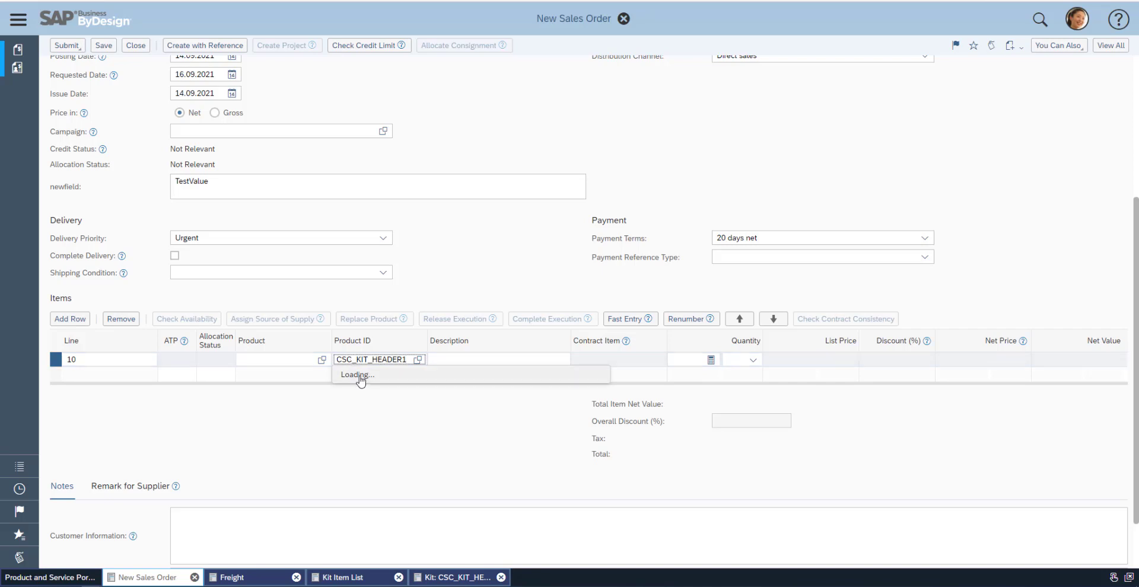
pyautogui.click(368, 376)
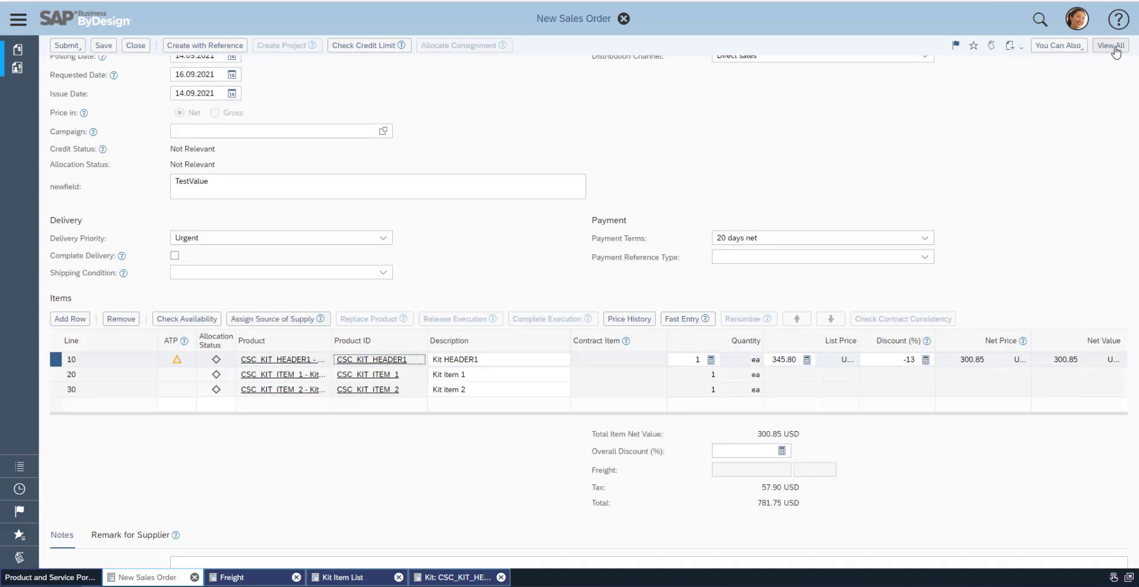
# Show the full view of the sales order and check the gross weight in the kit header item's details.
pyautogui.click(1112, 45)
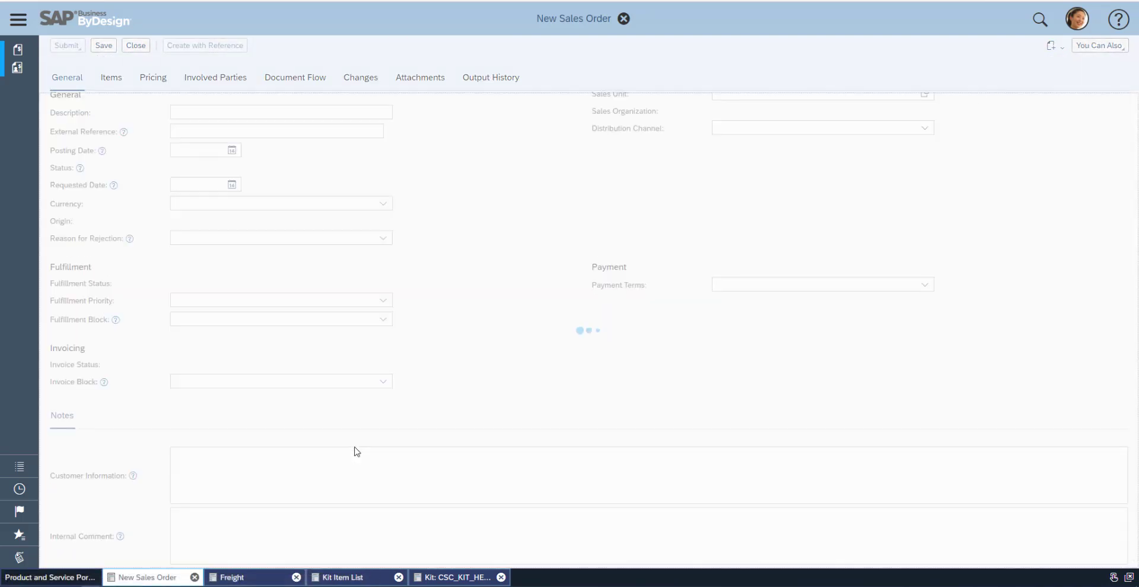
pyautogui.click(111, 79)
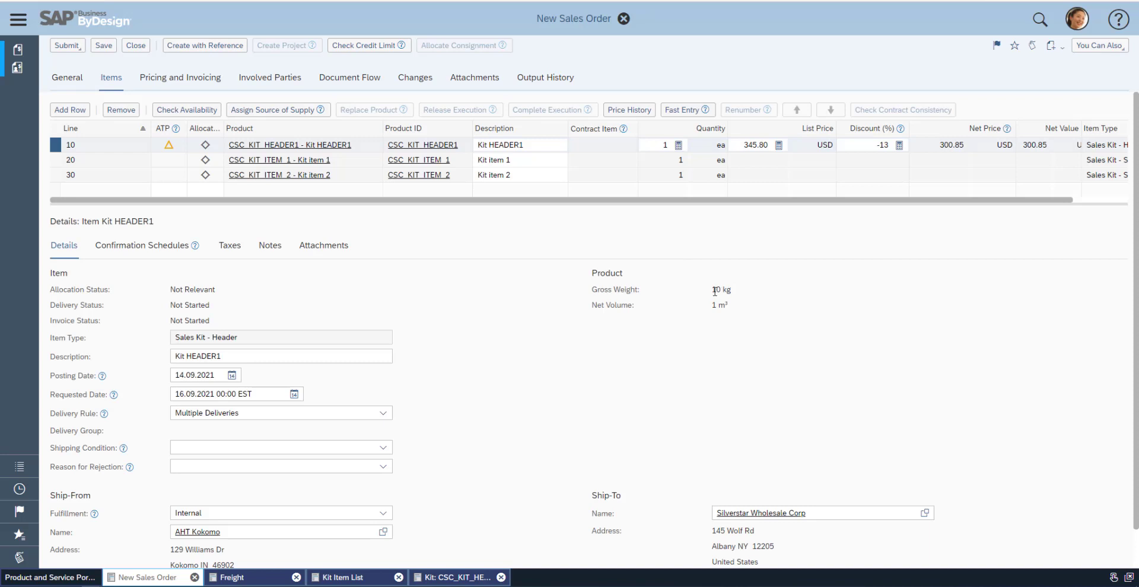
pyautogui.moveTo(713, 291); pyautogui.dragTo(732, 290)
# Compare the 10 kg scale in the freight record with the freight component in the sales order's total pricing.
pyautogui.click(232, 578)
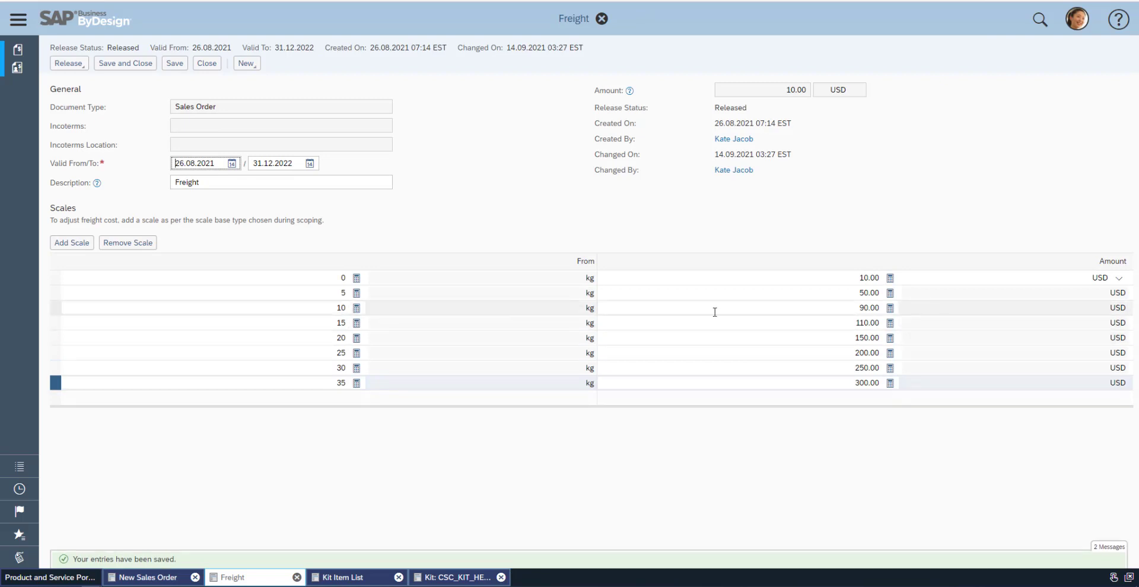
pyautogui.click(856, 308)
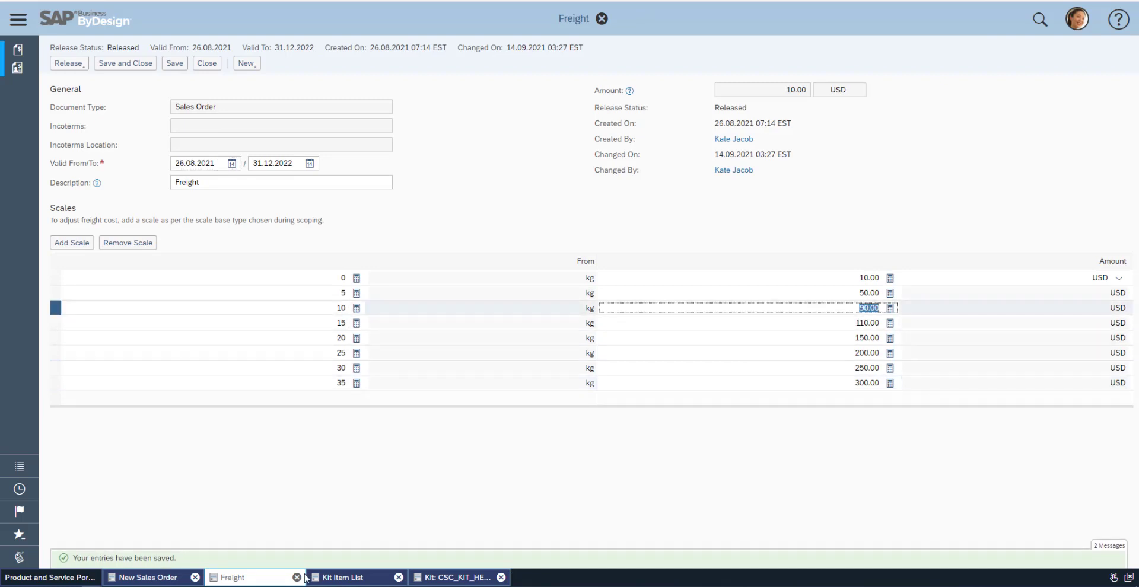
pyautogui.click(145, 582)
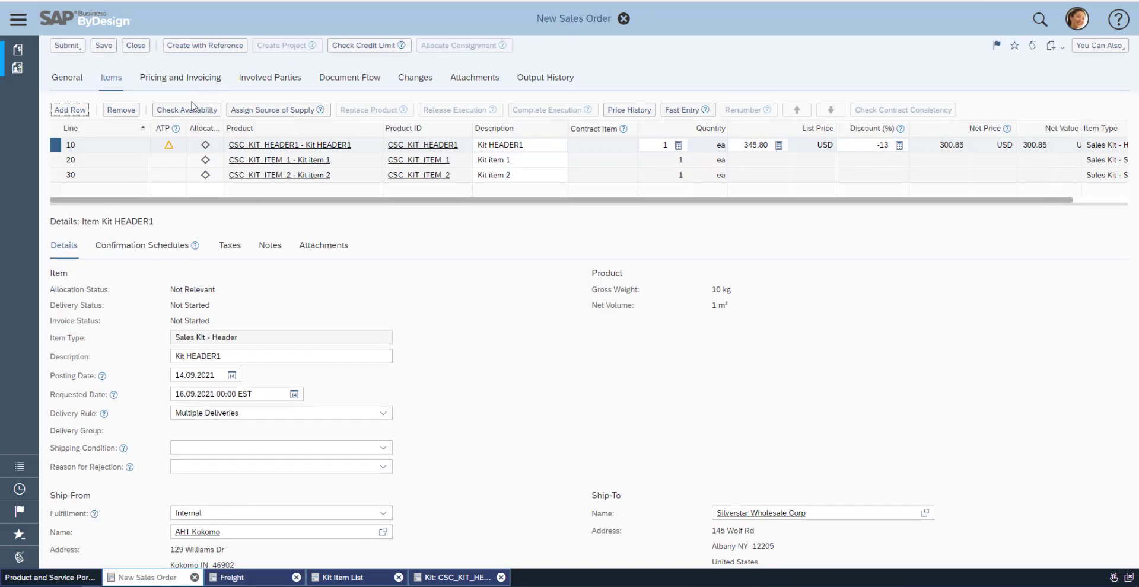
pyautogui.click(202, 78)
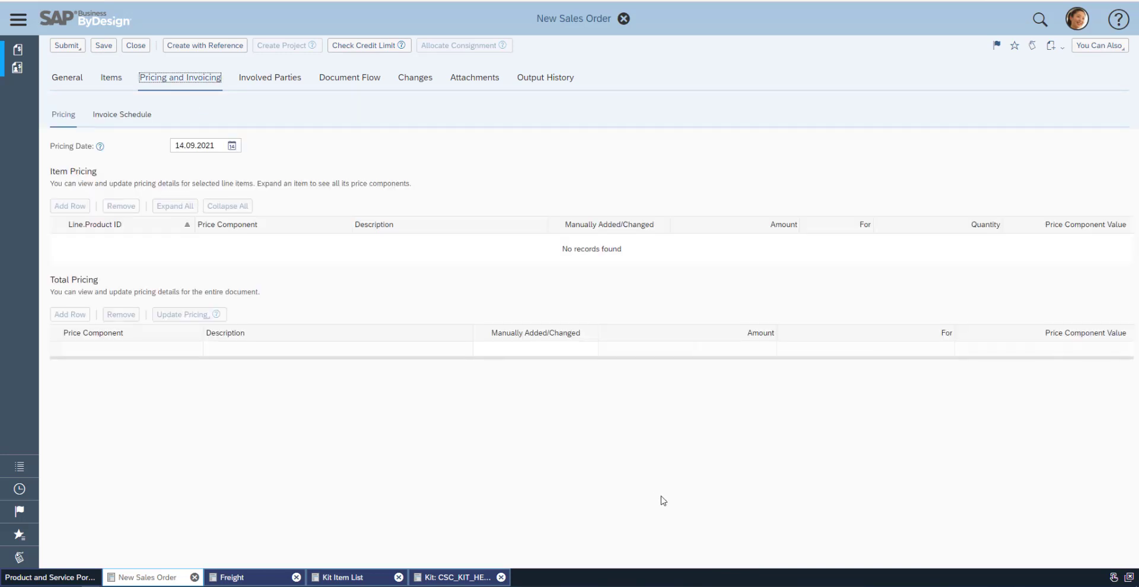
pyautogui.click(667, 383)
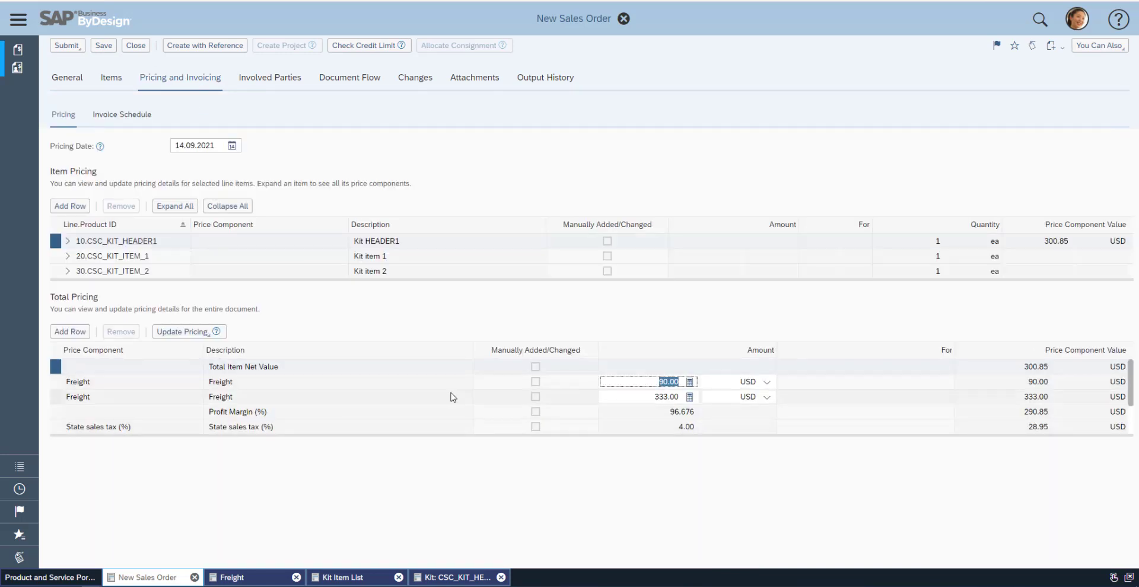
pyautogui.click(74, 384)
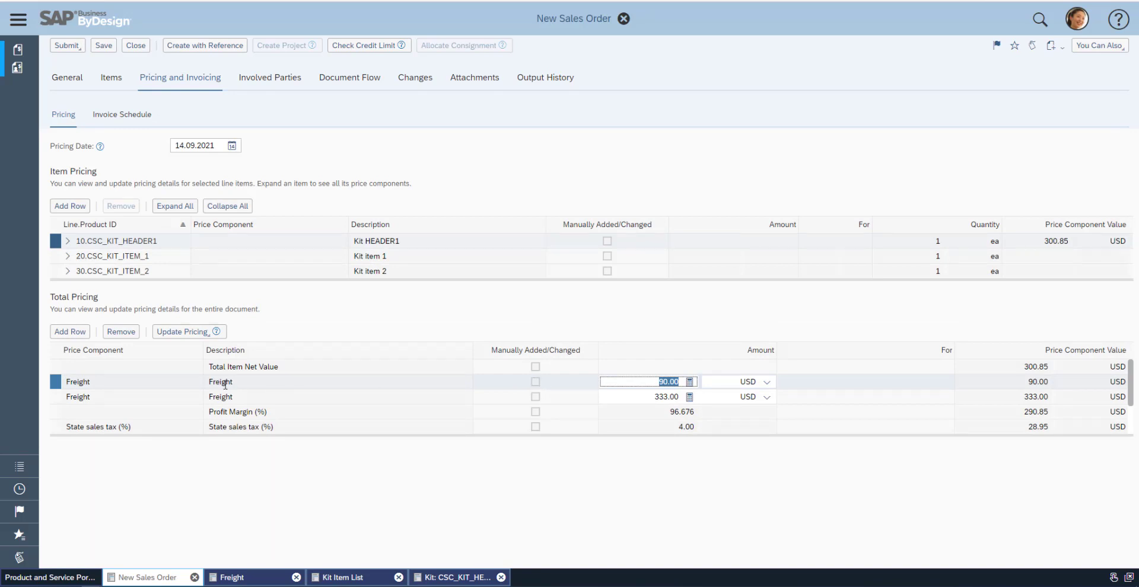
# Set the quantity of the CSC_KIT_HEADER1 item to 2 and check its gross weight.
pyautogui.click(110, 78)
pyautogui.click(652, 146)
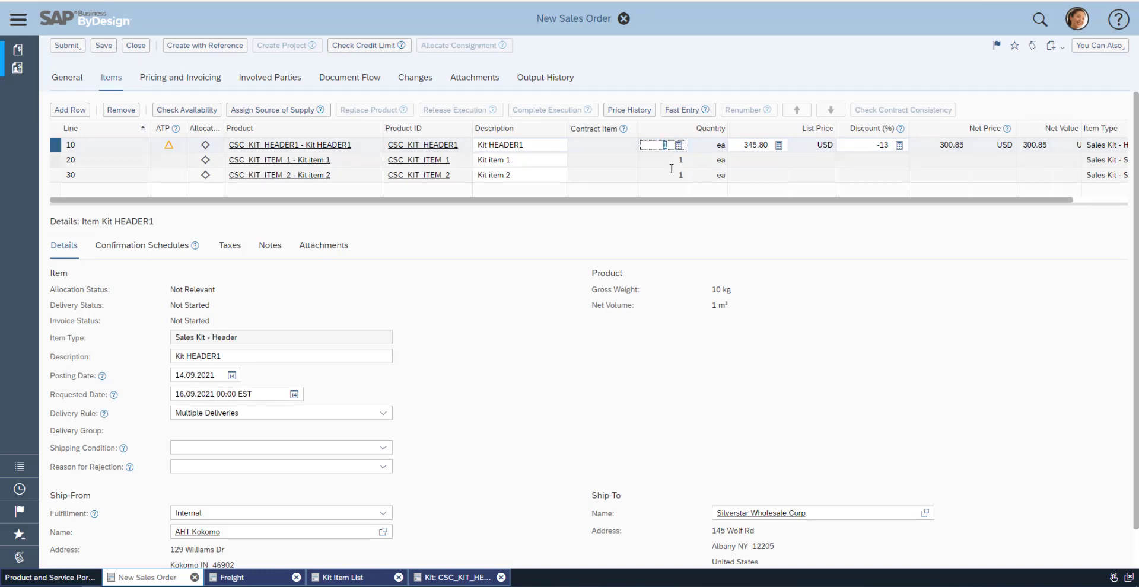
pyautogui.write('2')
pyautogui.click(678, 220)
pyautogui.moveTo(714, 289); pyautogui.dragTo(730, 290)
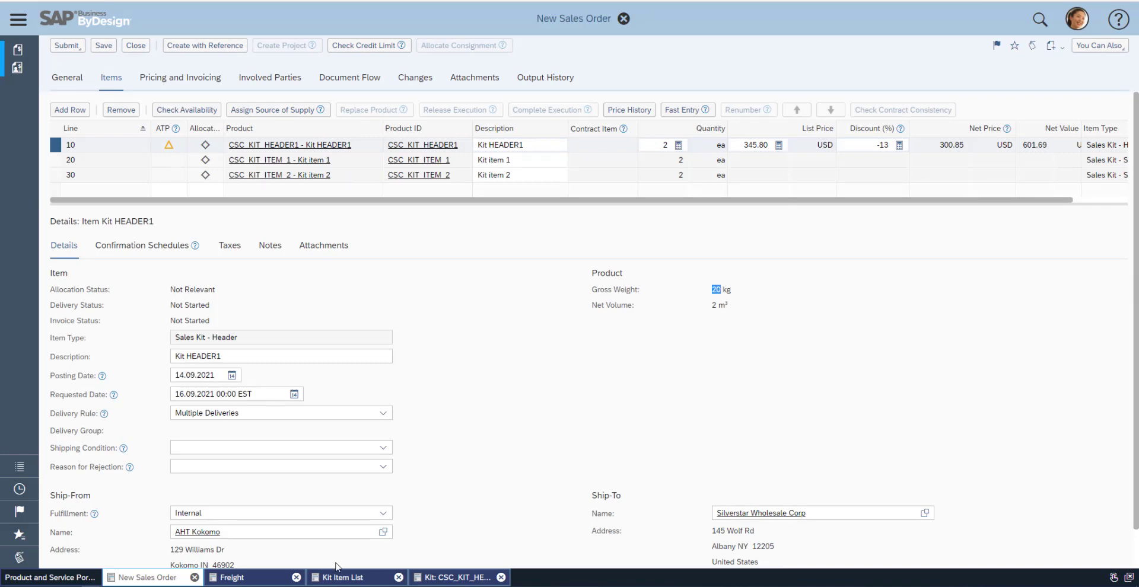
# Compare the 20 kg scale in the freight record with the freight amount in the order's total pricing.
pyautogui.click(237, 578)
pyautogui.click(333, 338)
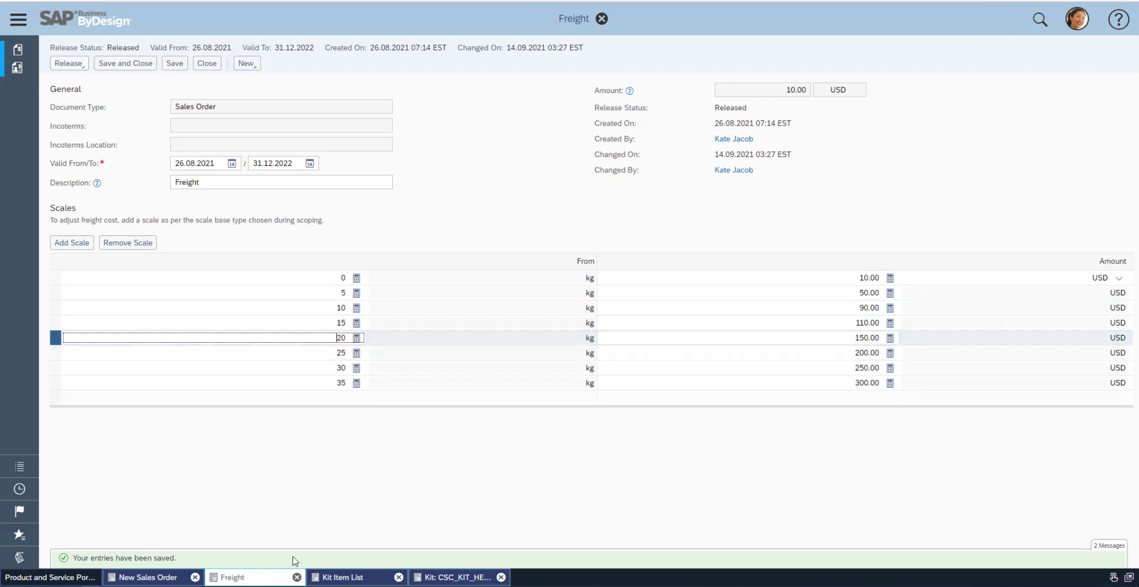
pyautogui.click(178, 578)
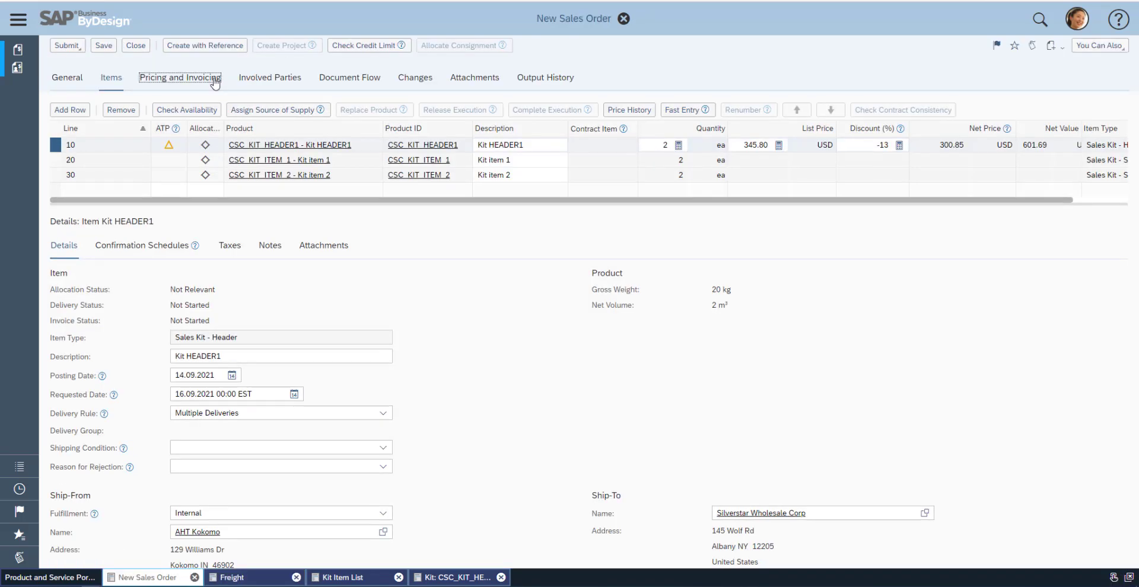
pyautogui.click(180, 77)
pyautogui.doubleClick(668, 382)
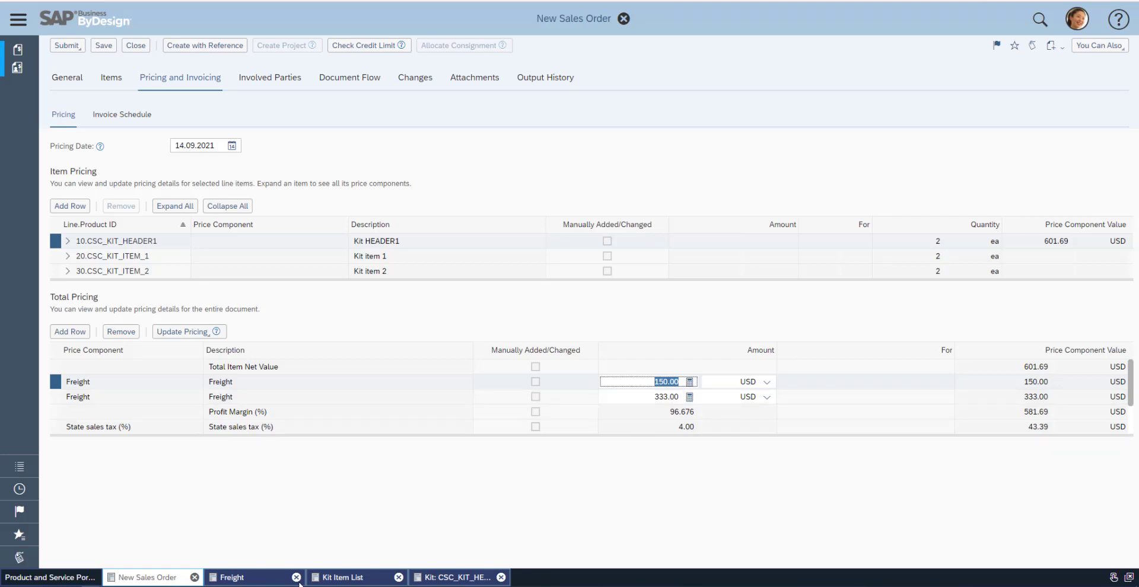
# Set the quantity of the CSC_KIT_HEADER1 item to 4 and check its gross weight.
pyautogui.click(112, 79)
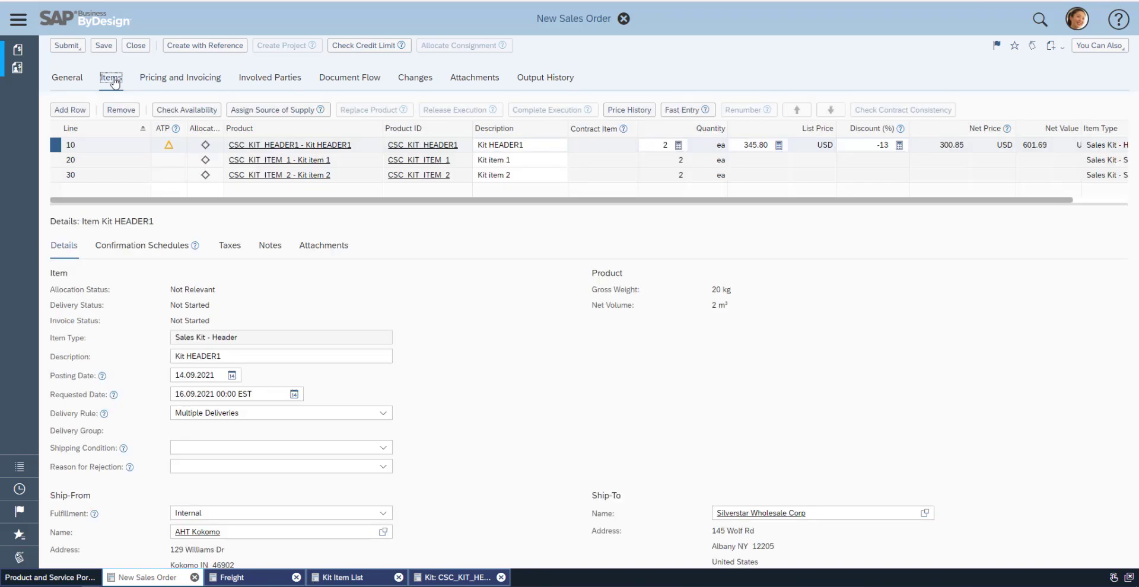
pyautogui.doubleClick(660, 143)
pyautogui.write('4')
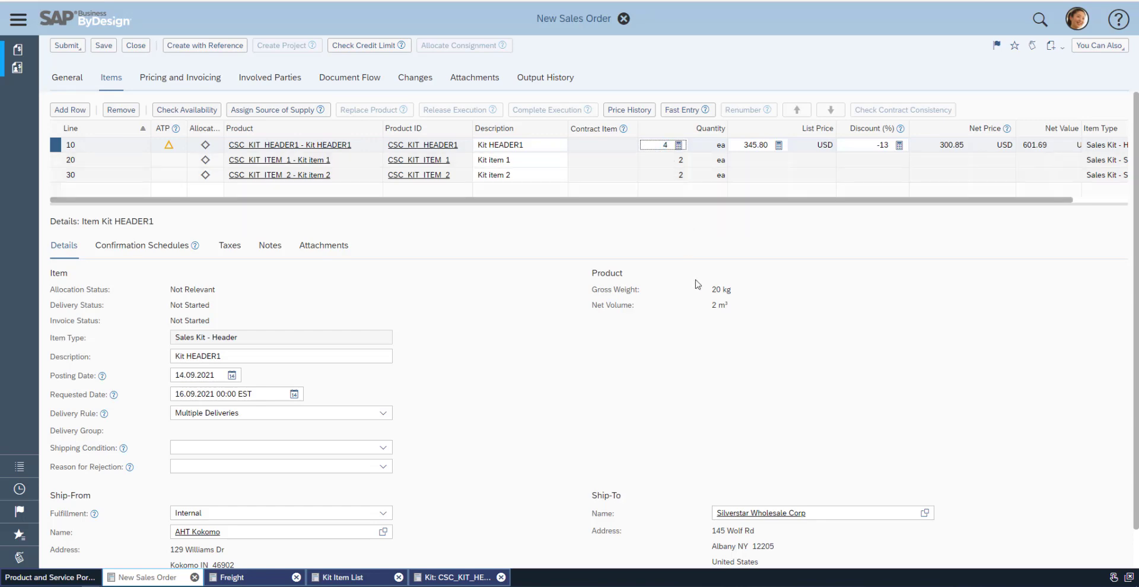
pyautogui.click(729, 216)
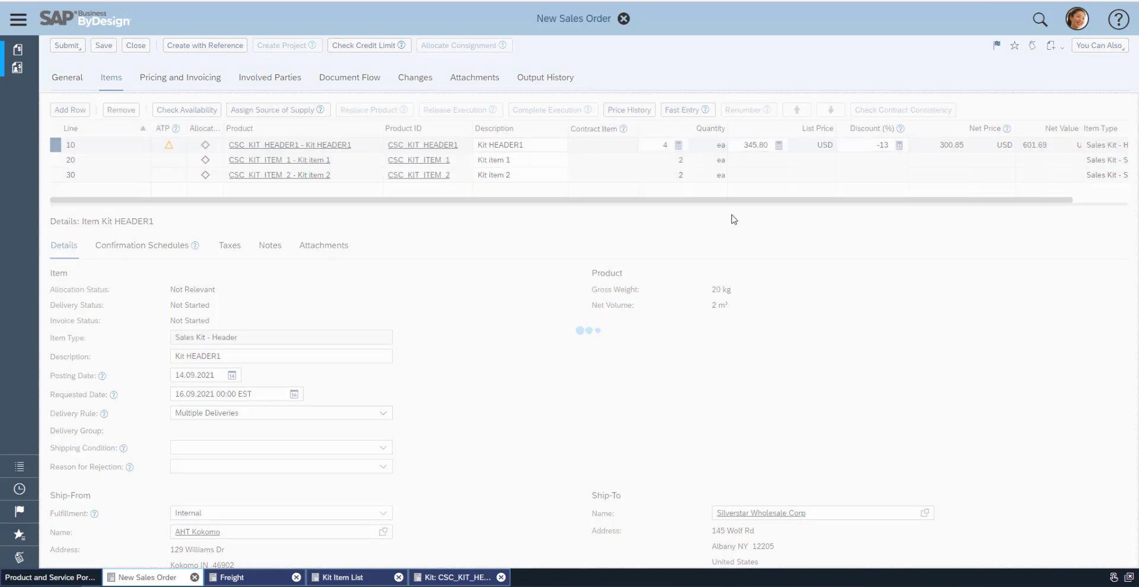
pyautogui.doubleClick(716, 290)
# Check the order's freight amount against the 35 kg scale in the freight record and save the sales order.
pyautogui.click(199, 78)
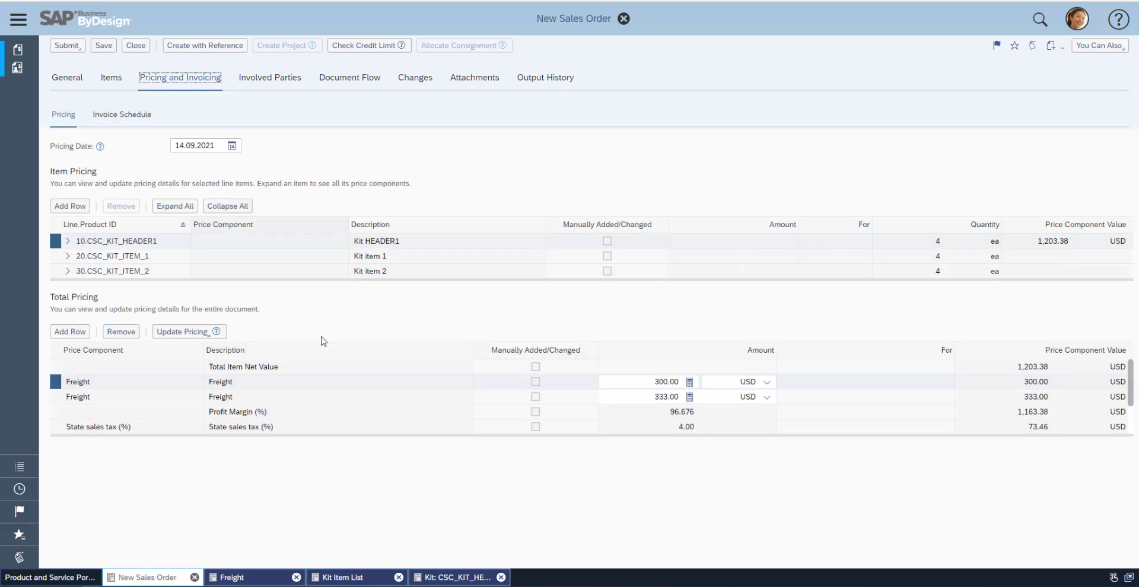
pyautogui.doubleClick(670, 382)
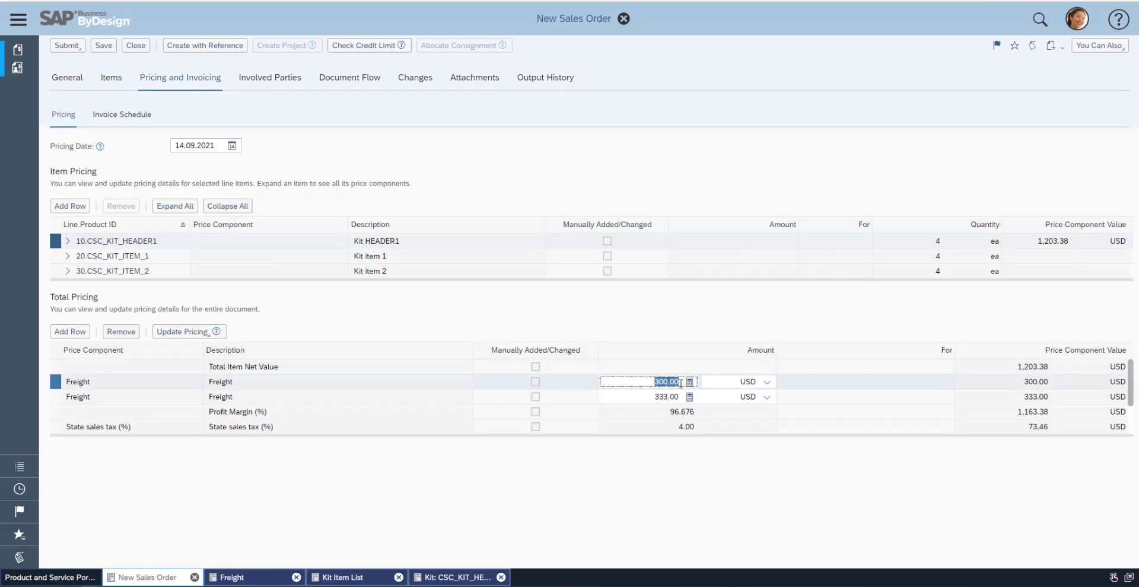
pyautogui.click(269, 579)
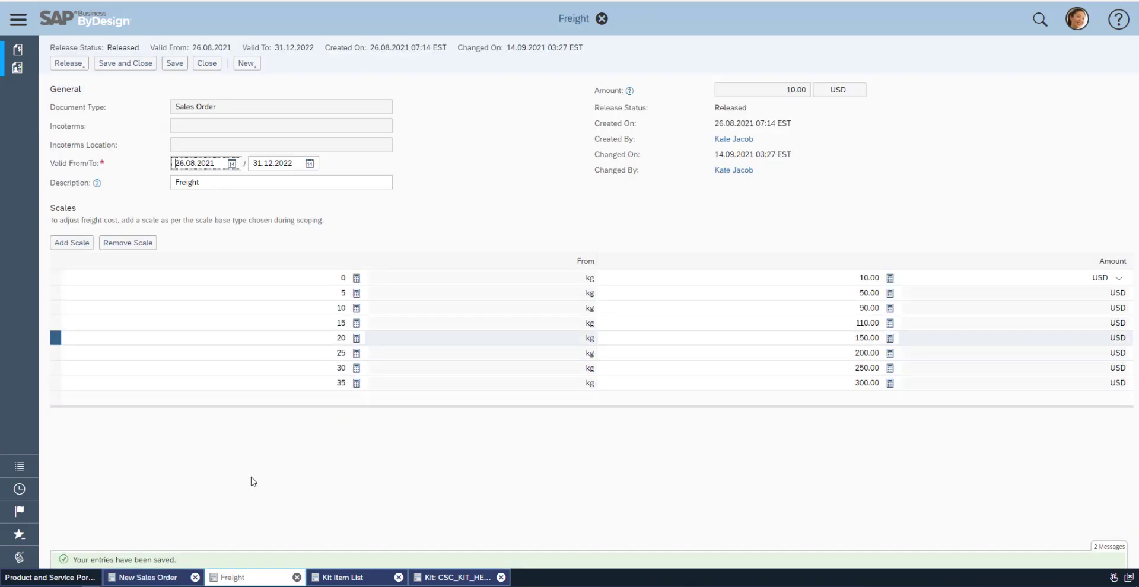
pyautogui.click(852, 385)
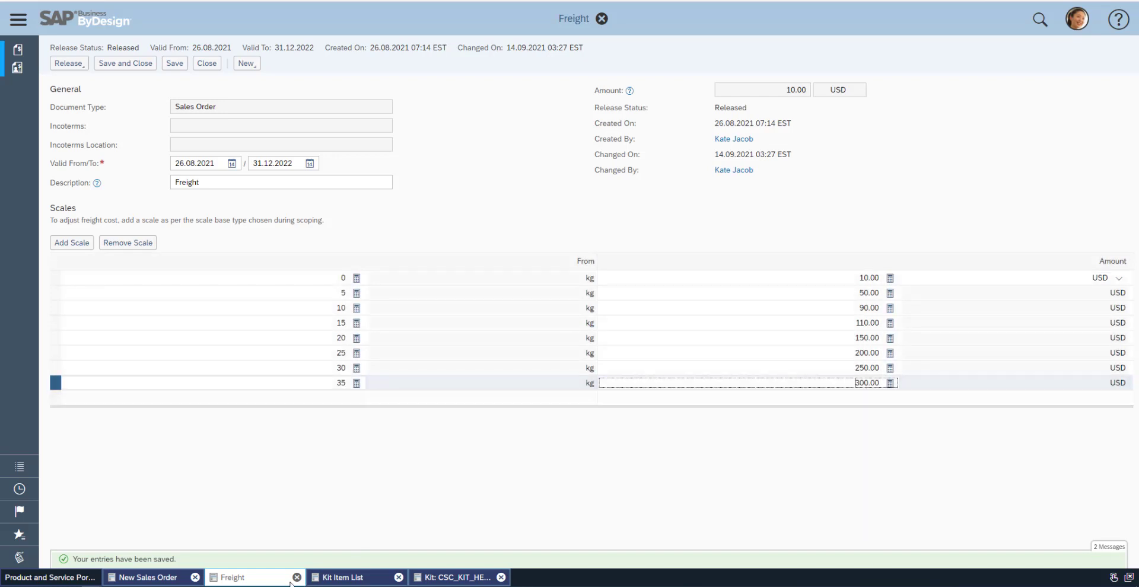
pyautogui.click(136, 579)
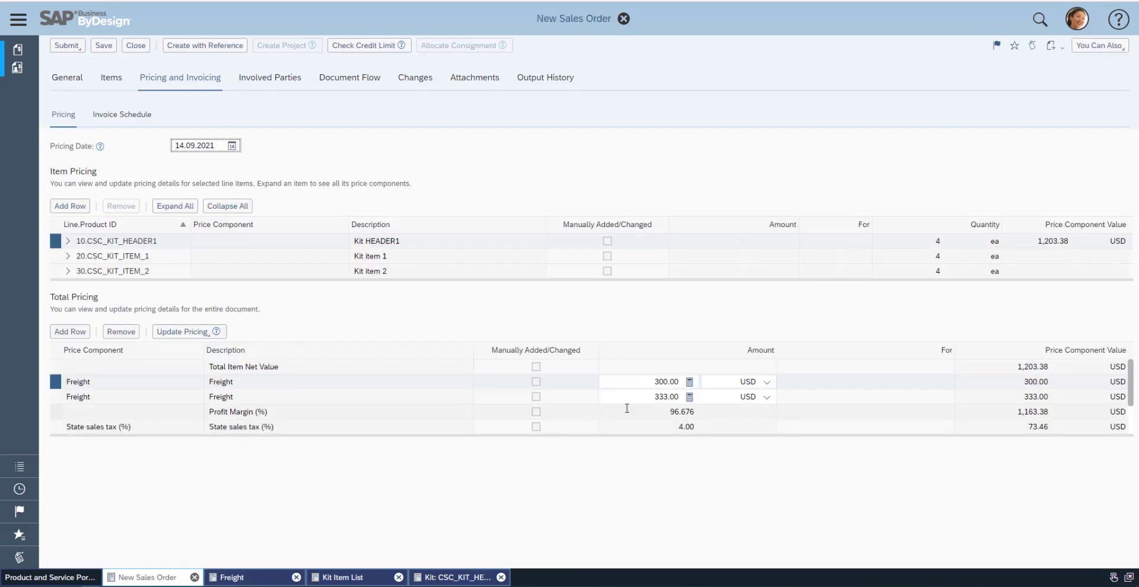
pyautogui.click(658, 382)
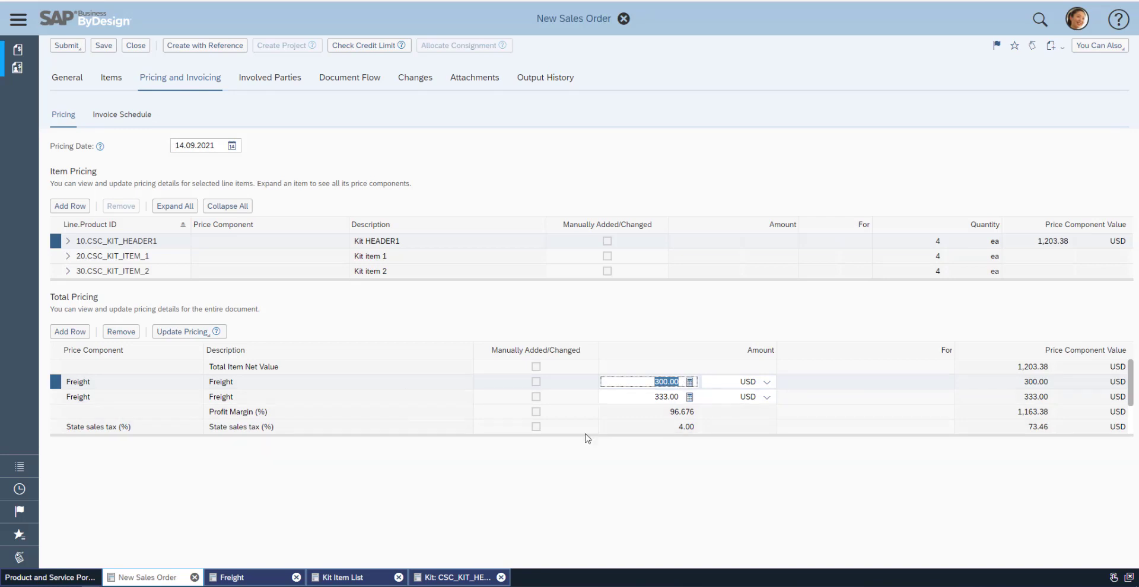
pyautogui.click(103, 45)
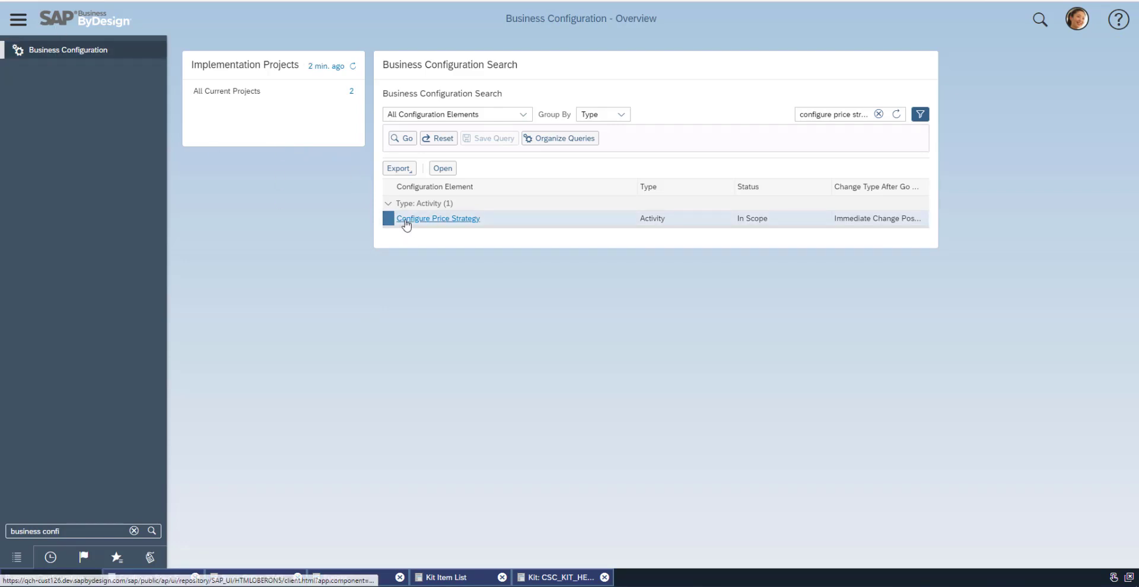
# Open Configure Price Strategy and examine the scale base type options for the Freight component, along with the freight record's scales.
pyautogui.click(438, 218)
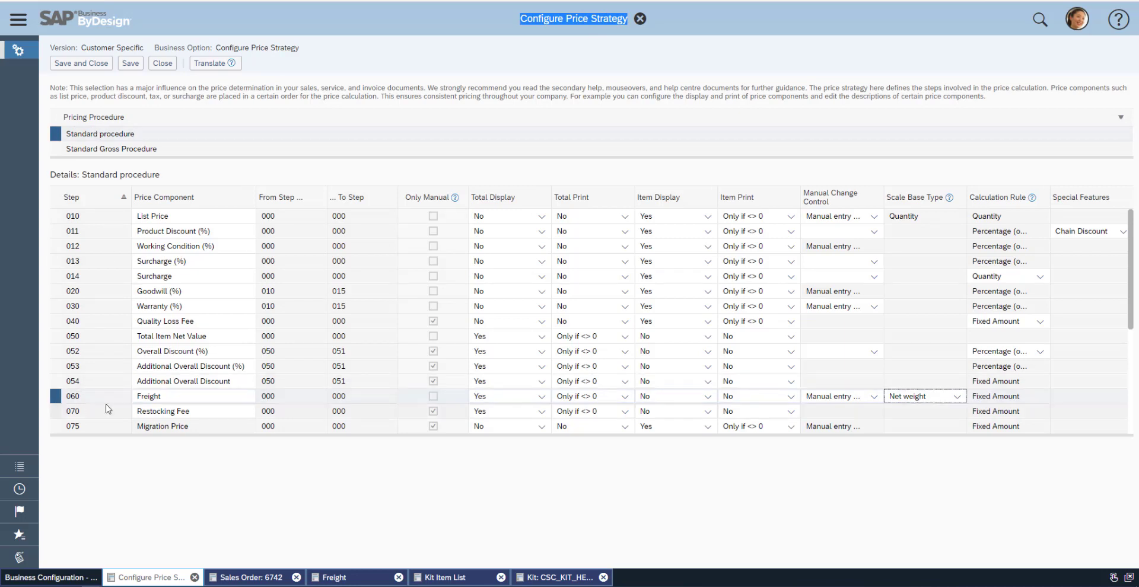
pyautogui.doubleClick(162, 397)
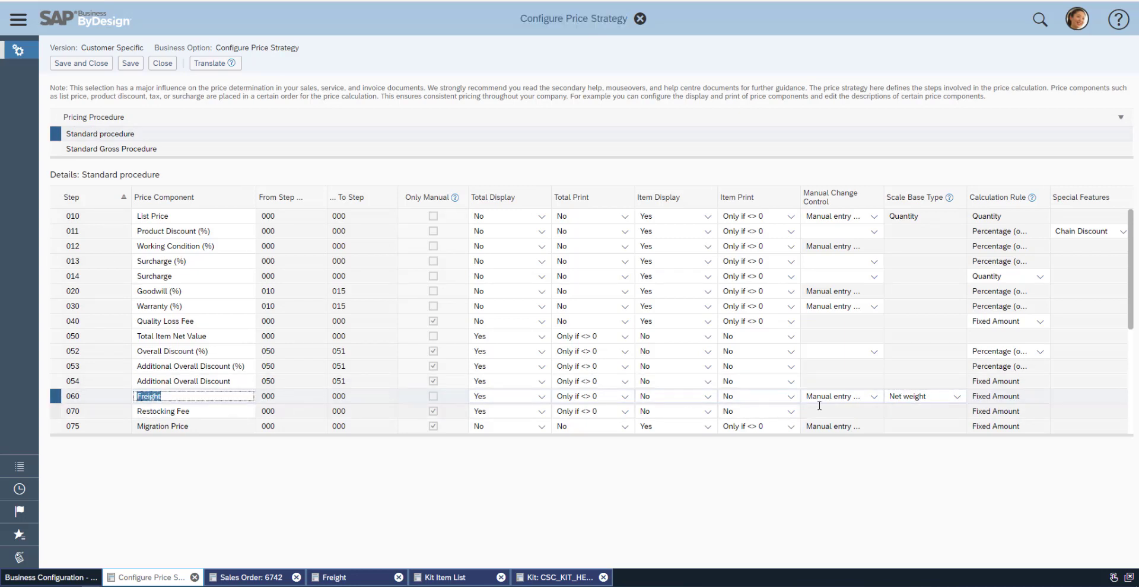
pyautogui.click(950, 198)
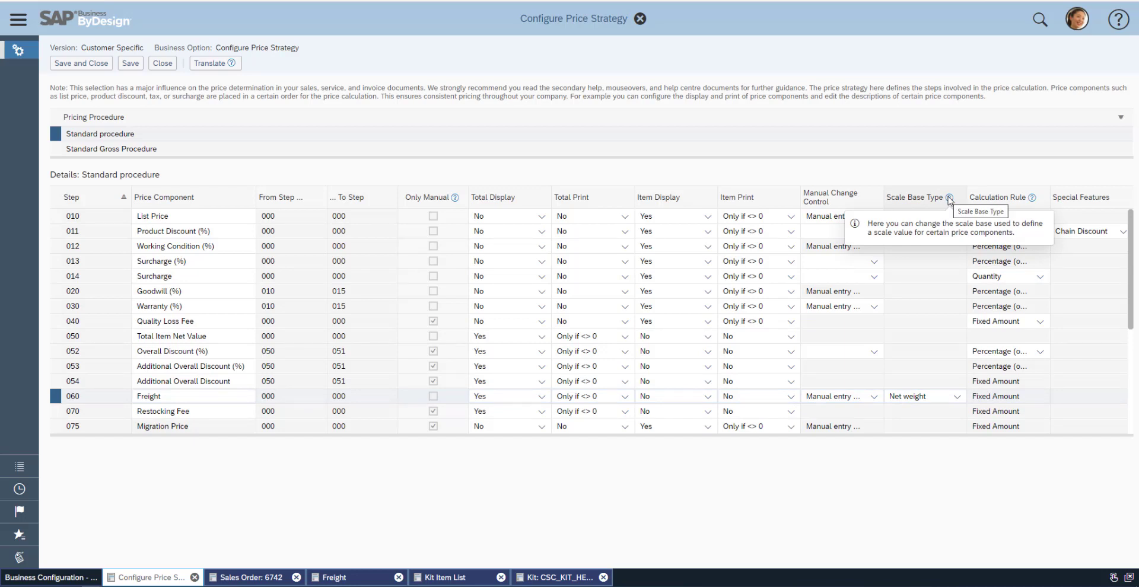
pyautogui.click(958, 396)
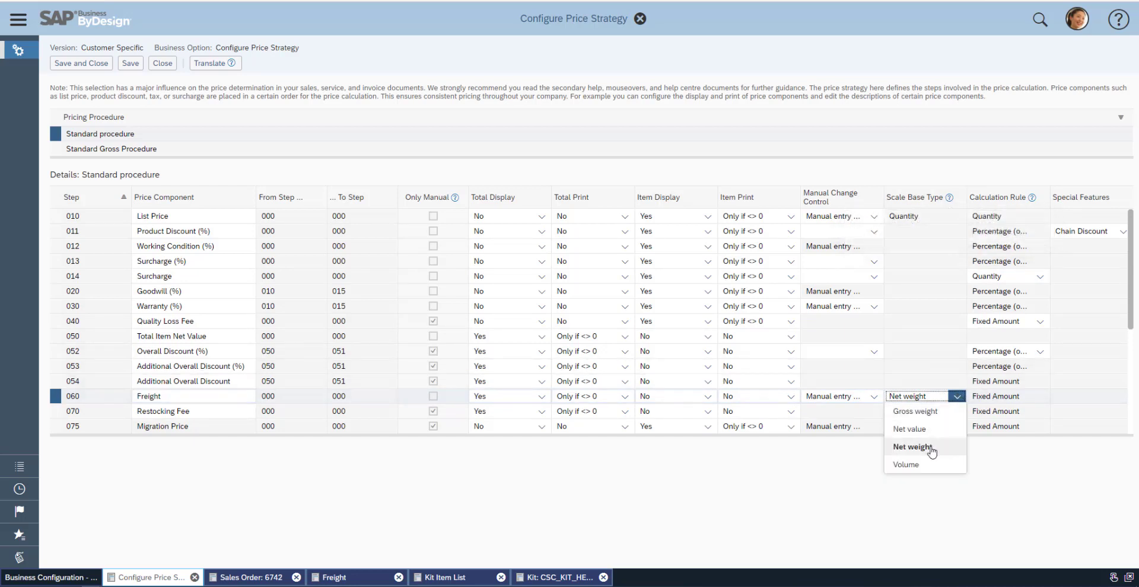
pyautogui.click(829, 471)
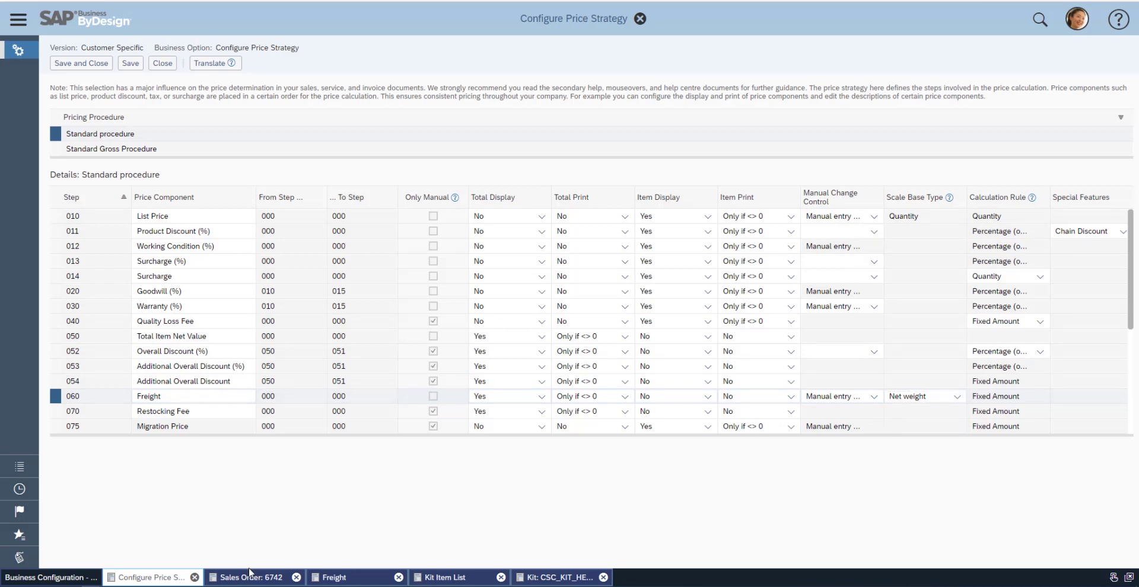
pyautogui.click(331, 578)
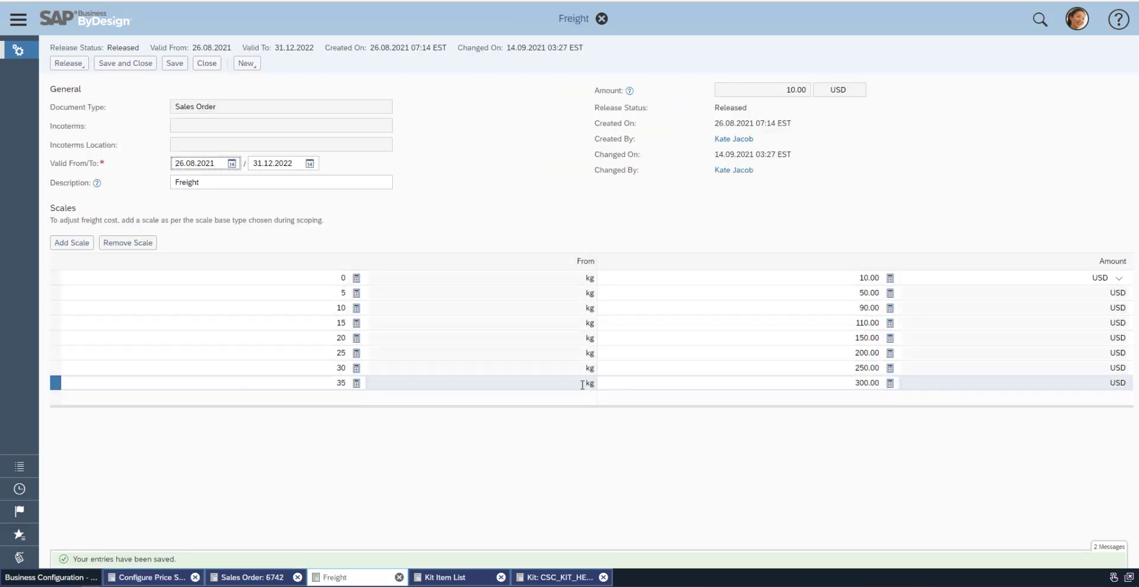
pyautogui.click(155, 578)
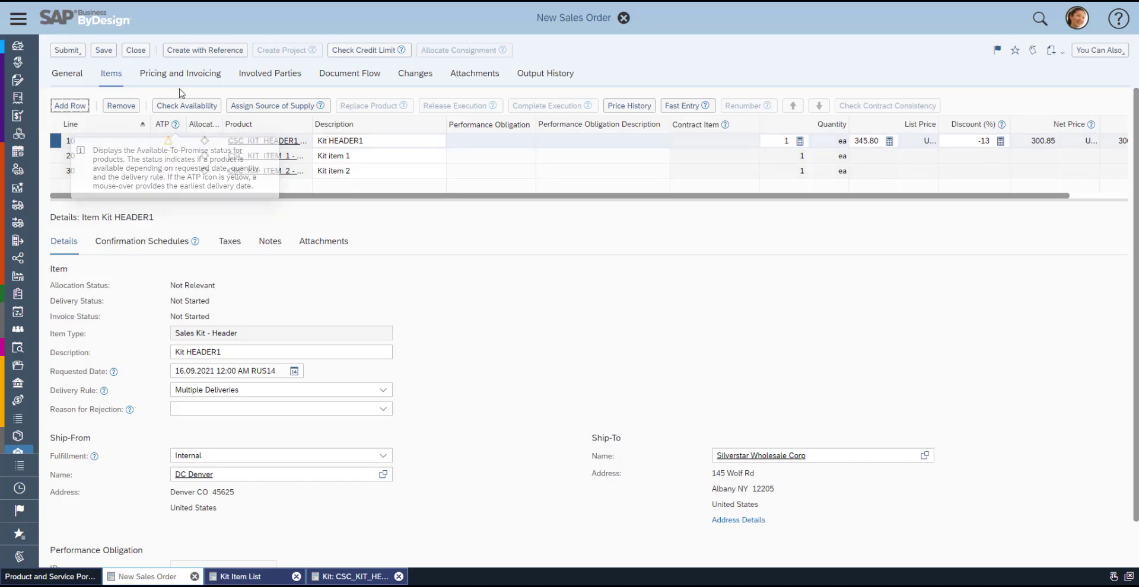
# Start personalization mode on the new sales order's item details and make the Product section visible.
pyautogui.click(110, 74)
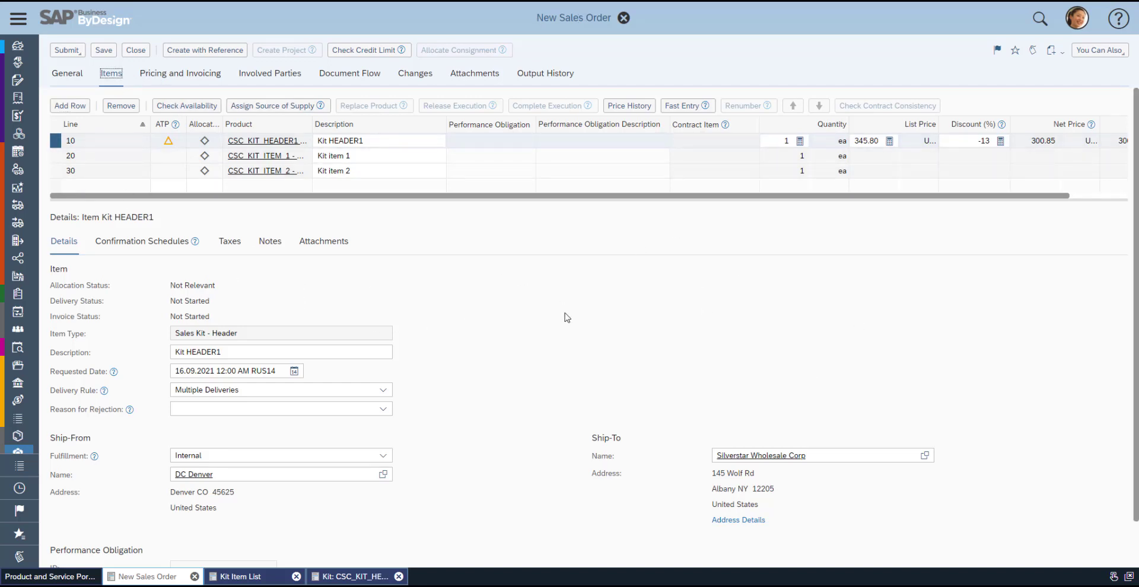
pyautogui.click(1077, 18)
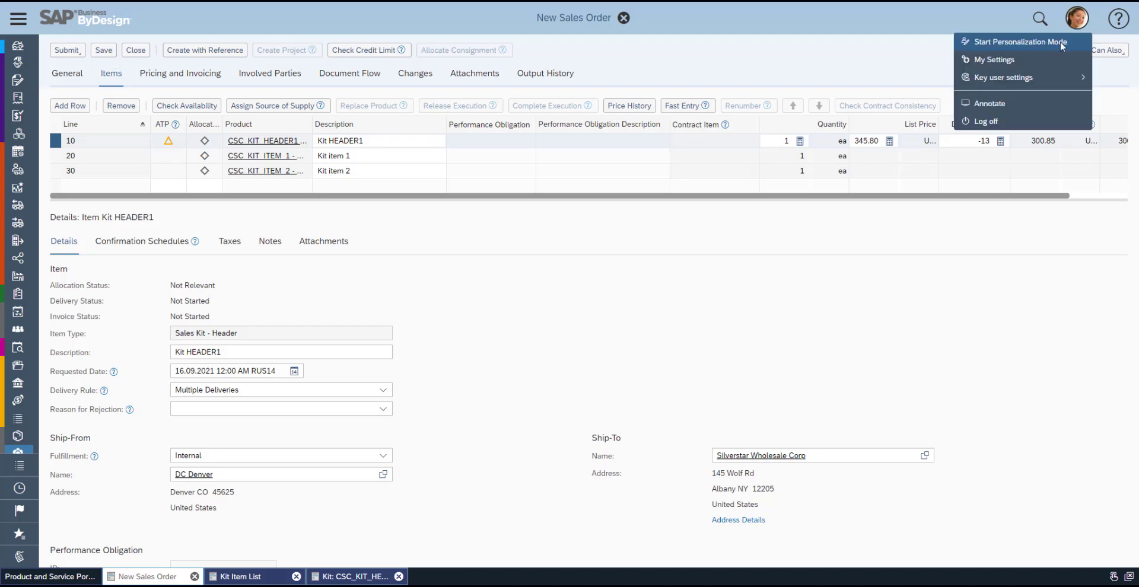
pyautogui.click(1060, 43)
pyautogui.click(736, 343)
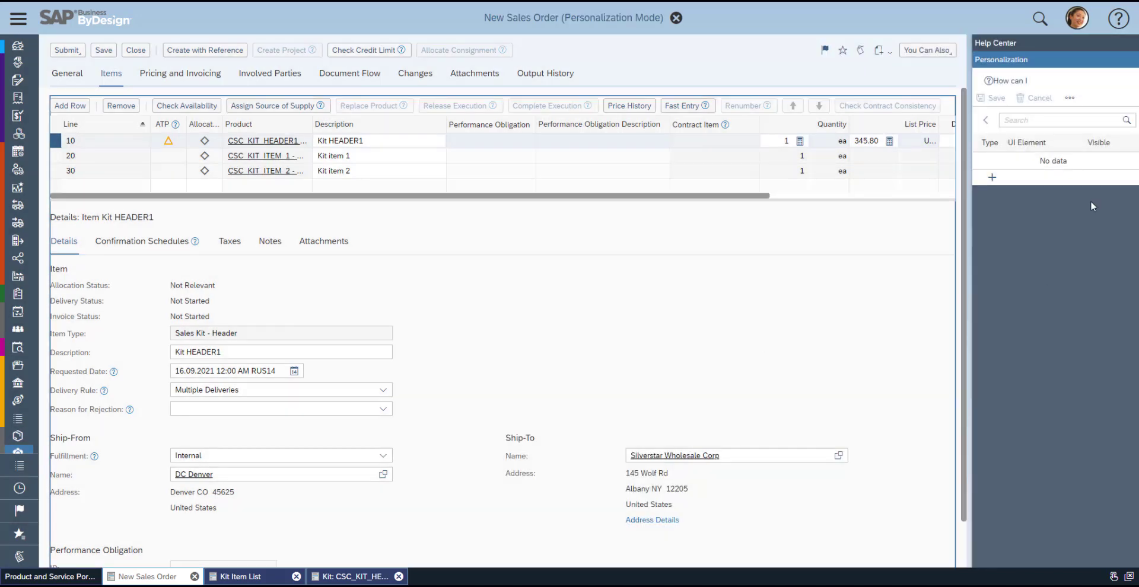
pyautogui.click(1099, 245)
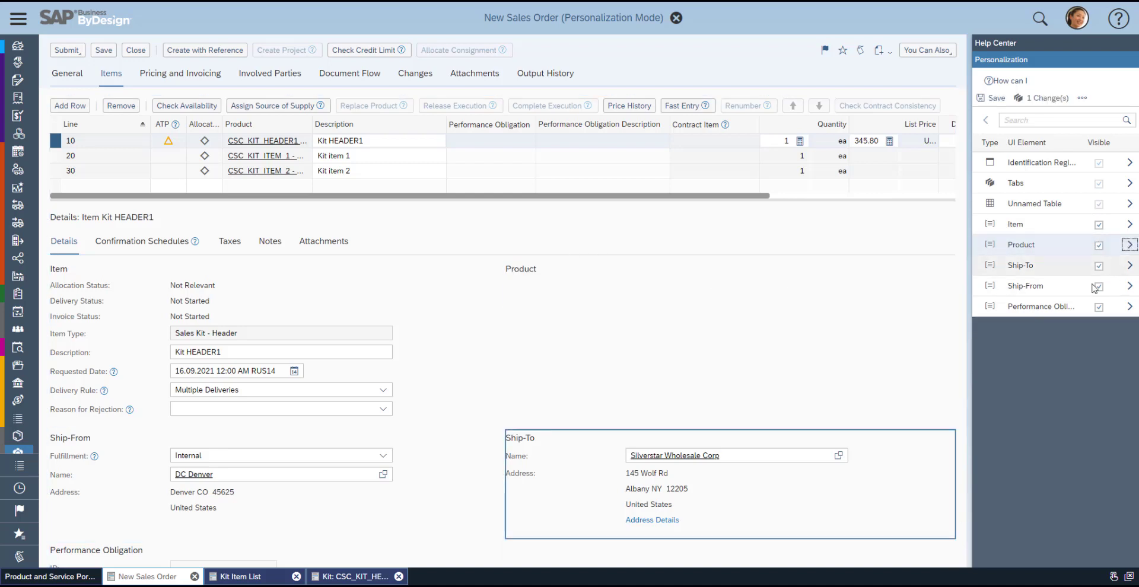
# Make the Gross Weight and Net Volume fields visible in the Product section, leaving Net Weight hidden.
pyautogui.click(1130, 265)
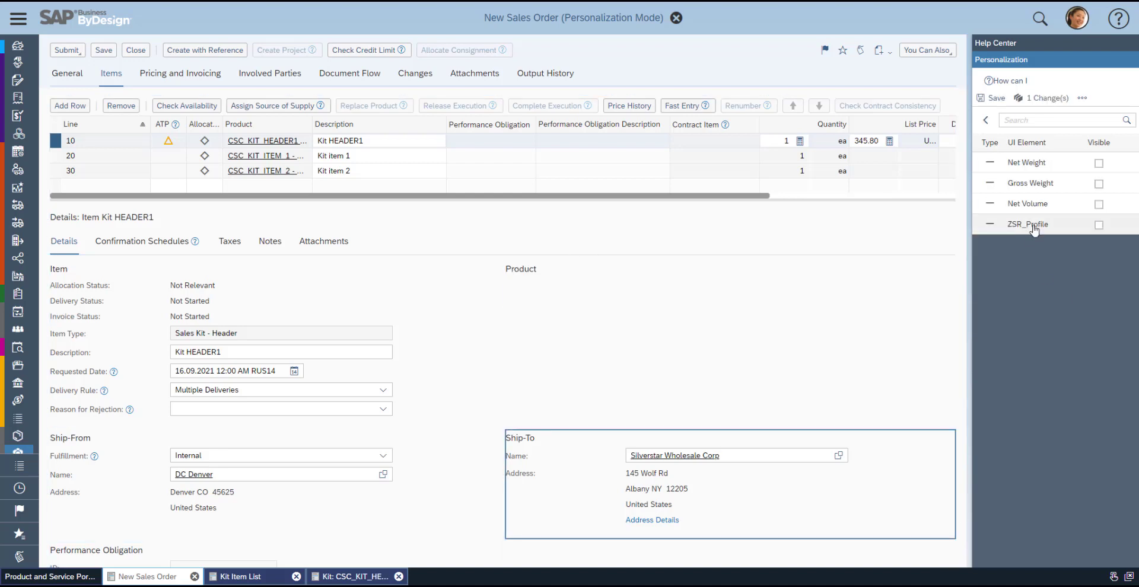
pyautogui.click(1089, 183)
pyautogui.click(1099, 184)
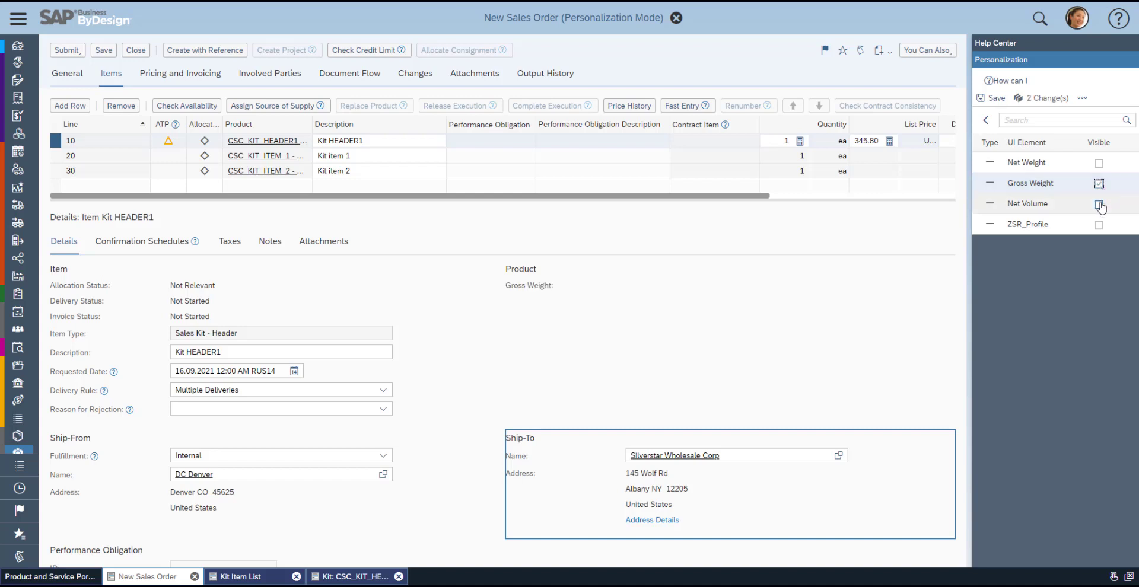
pyautogui.click(1099, 204)
pyautogui.click(1099, 163)
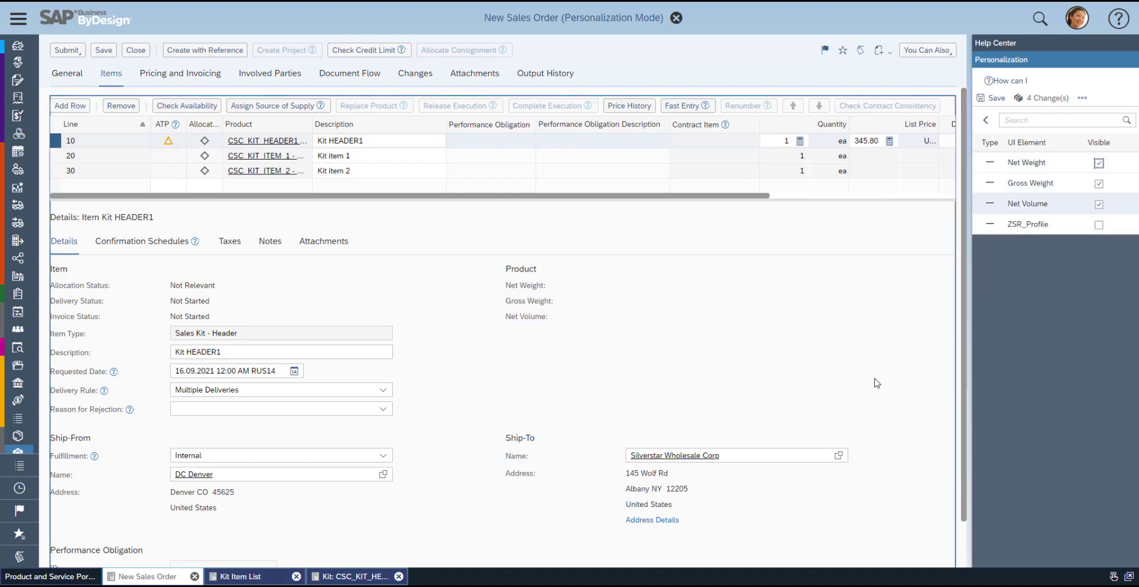
pyautogui.click(1098, 163)
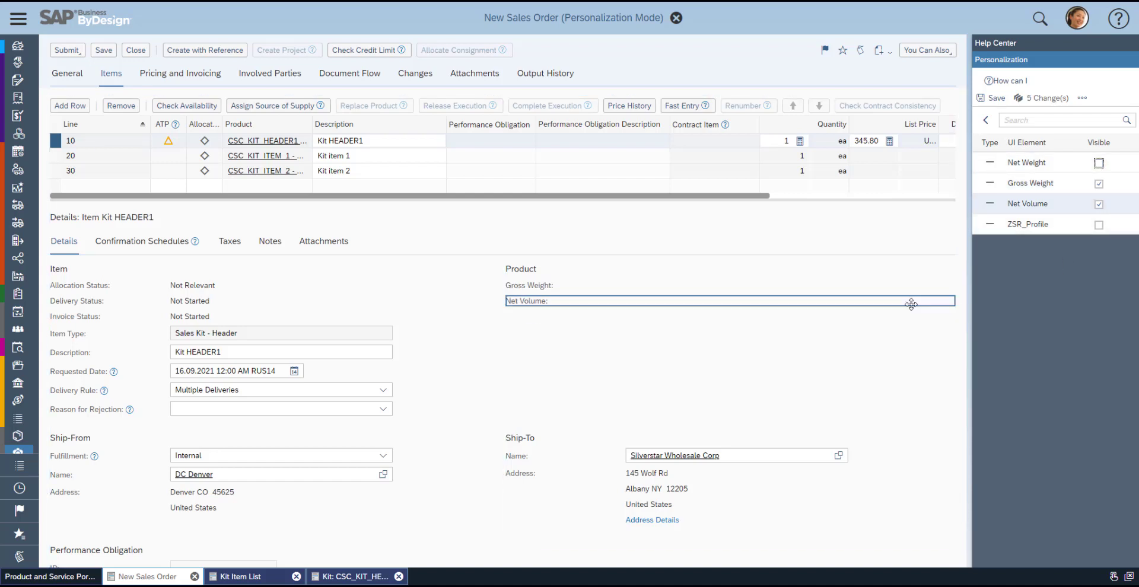
# Save all changes of the personalization session and stop personalization mode from the order's item view.
pyautogui.click(1082, 98)
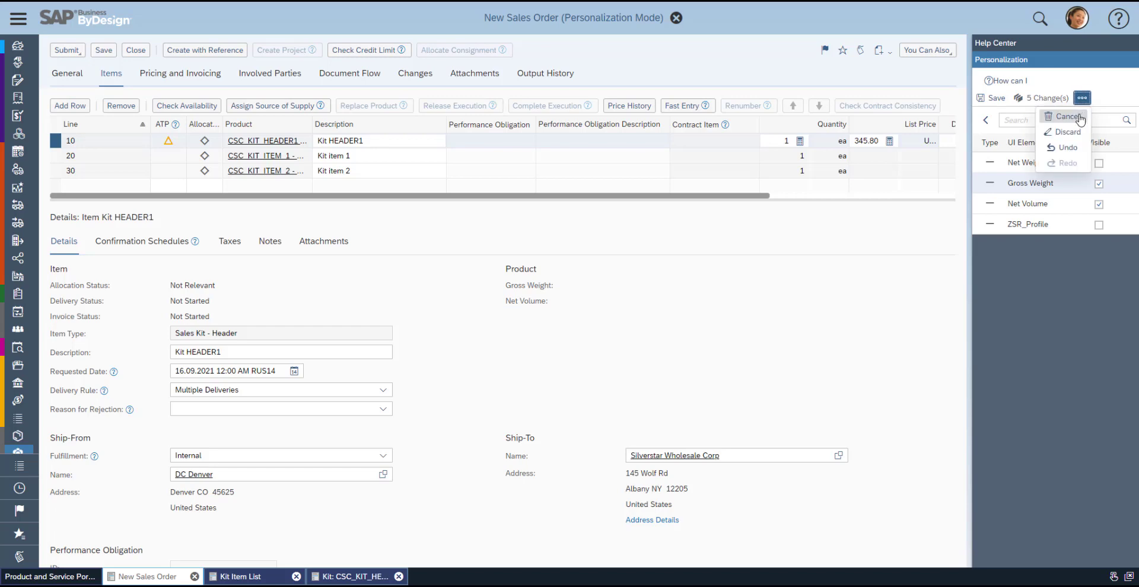
pyautogui.click(997, 99)
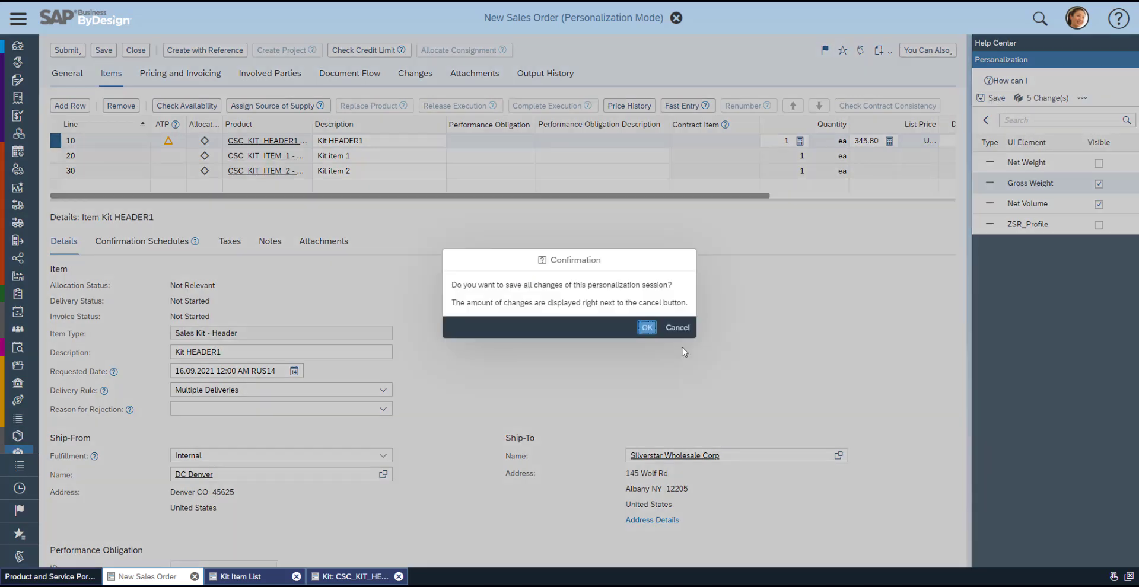
pyautogui.click(646, 327)
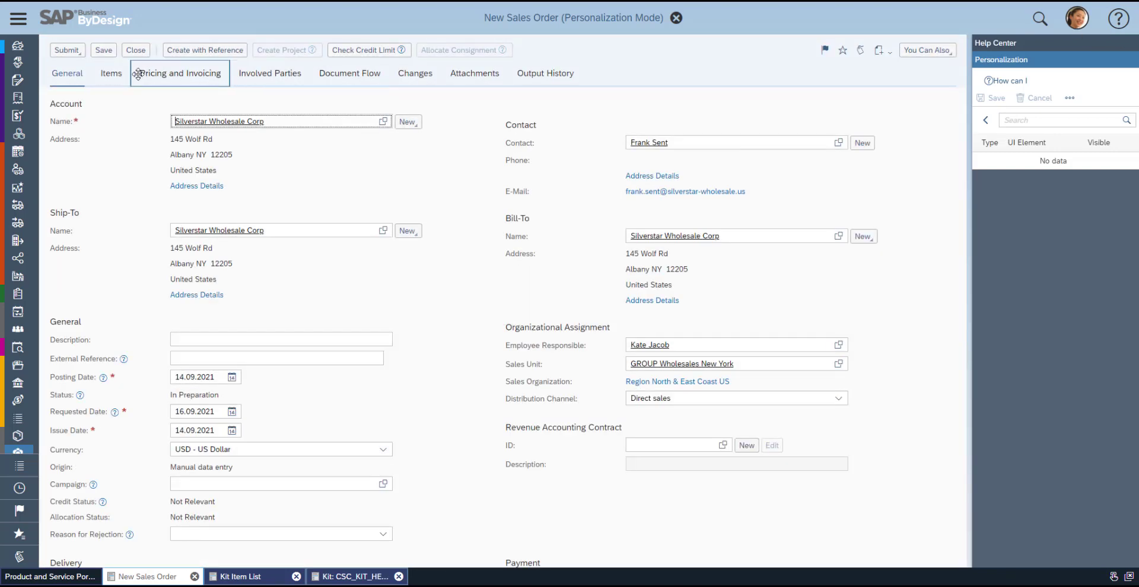
pyautogui.click(111, 73)
pyautogui.click(1076, 21)
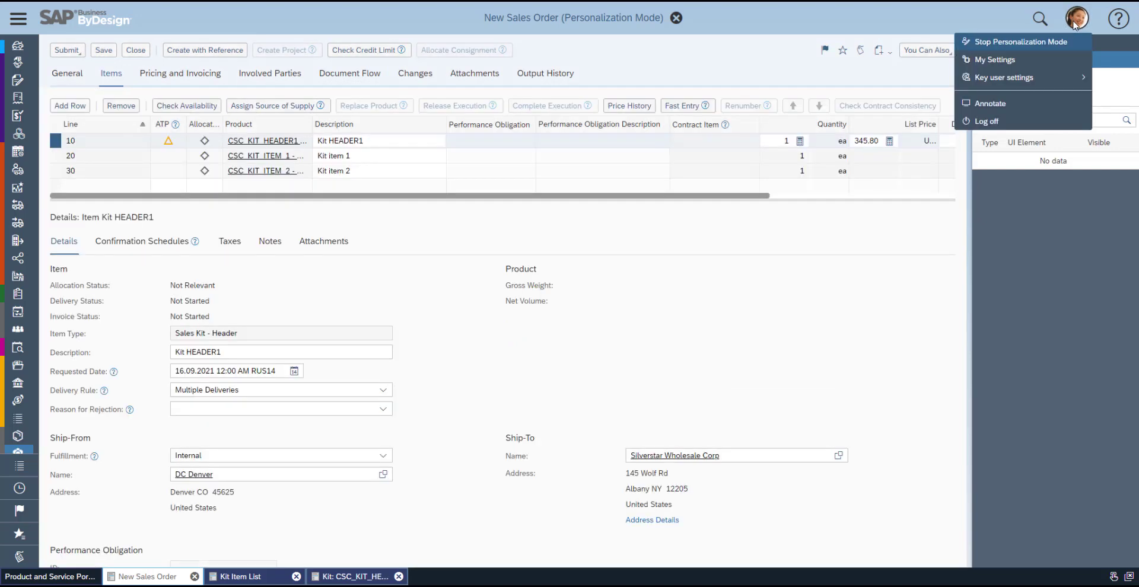
pyautogui.click(1059, 40)
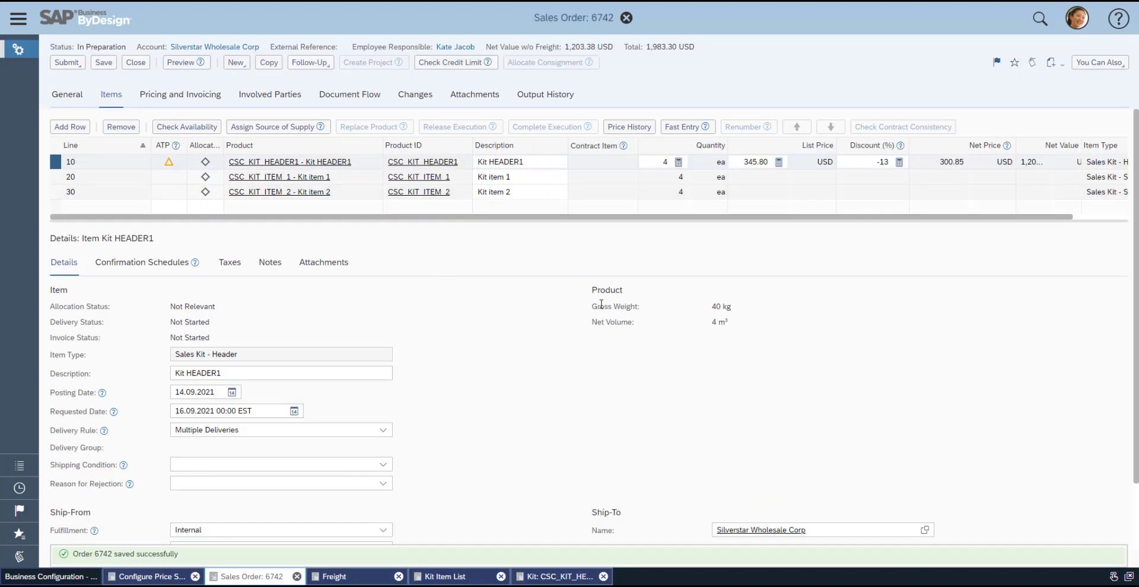
# Check the Gross Weight and Net Volume of the Kit HEADER1 item in Sales Order 6742.
pyautogui.tripleClick(603, 306)
pyautogui.tripleClick(600, 323)
pyautogui.click(725, 324)
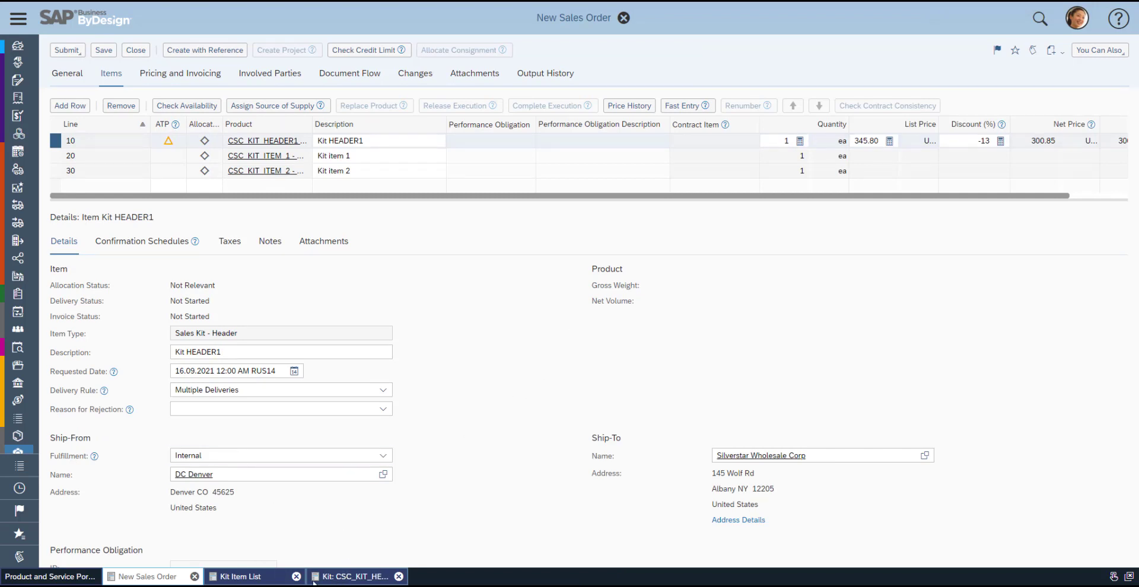
# Compare the UoM Characteristics of kit CSC_KIT_HEADER1 in both sessions, including the GTIN UoM and GTIN fields.
pyautogui.click(332, 579)
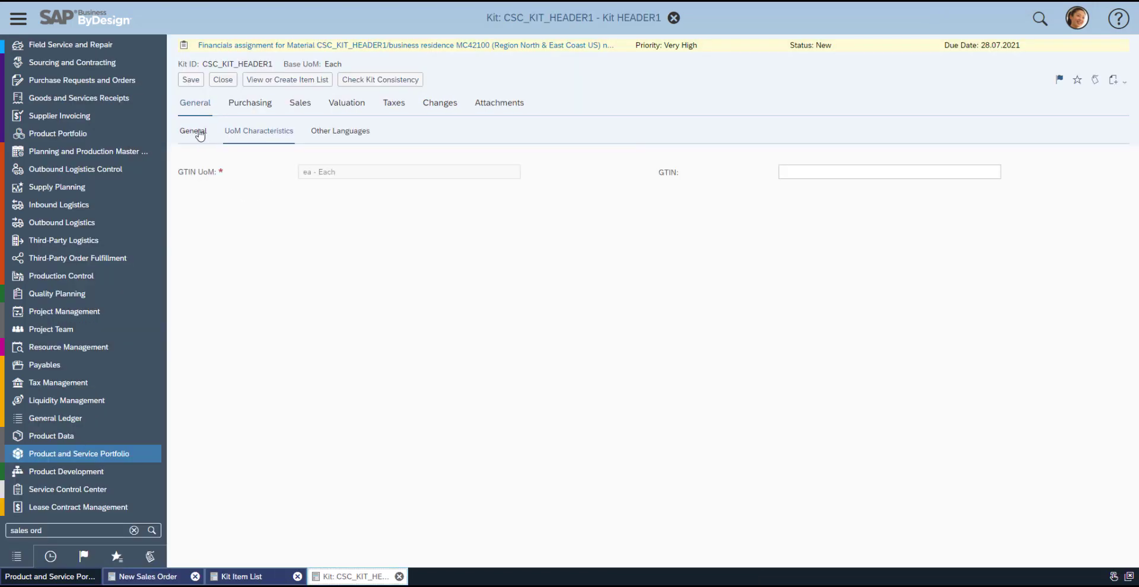
pyautogui.moveTo(605, 19); pyautogui.dragTo(653, 19)
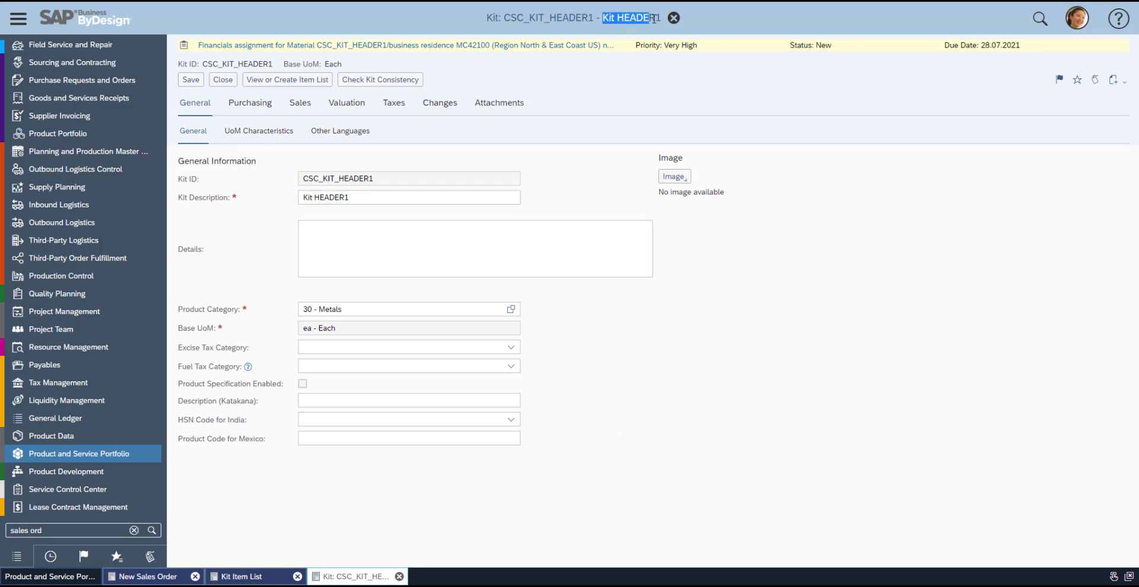
pyautogui.click(259, 131)
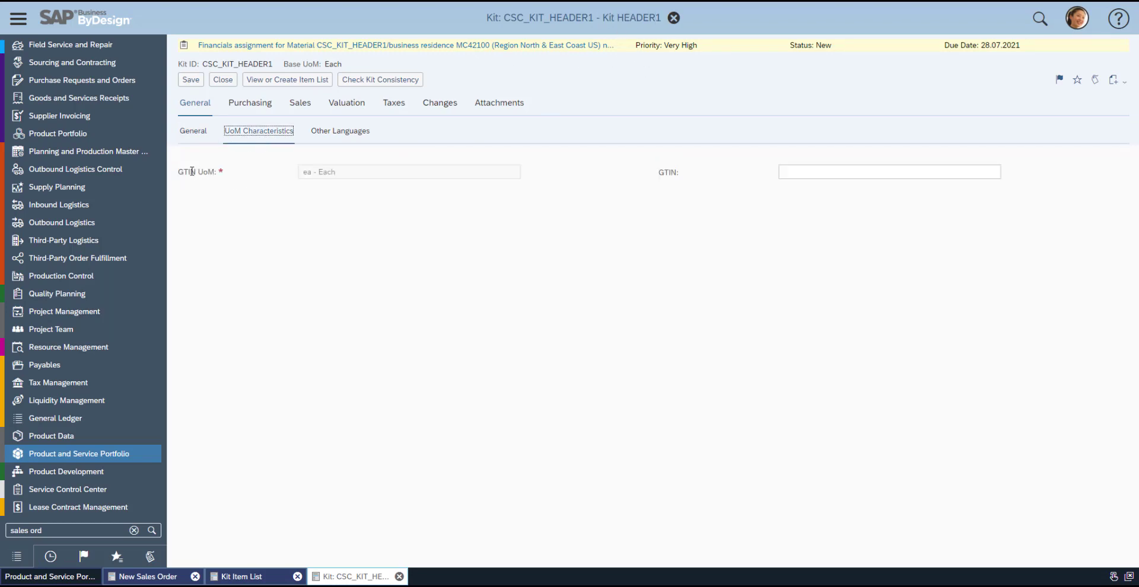
pyautogui.moveTo(178, 172); pyautogui.dragTo(216, 172)
pyautogui.moveTo(658, 172); pyautogui.dragTo(700, 172)
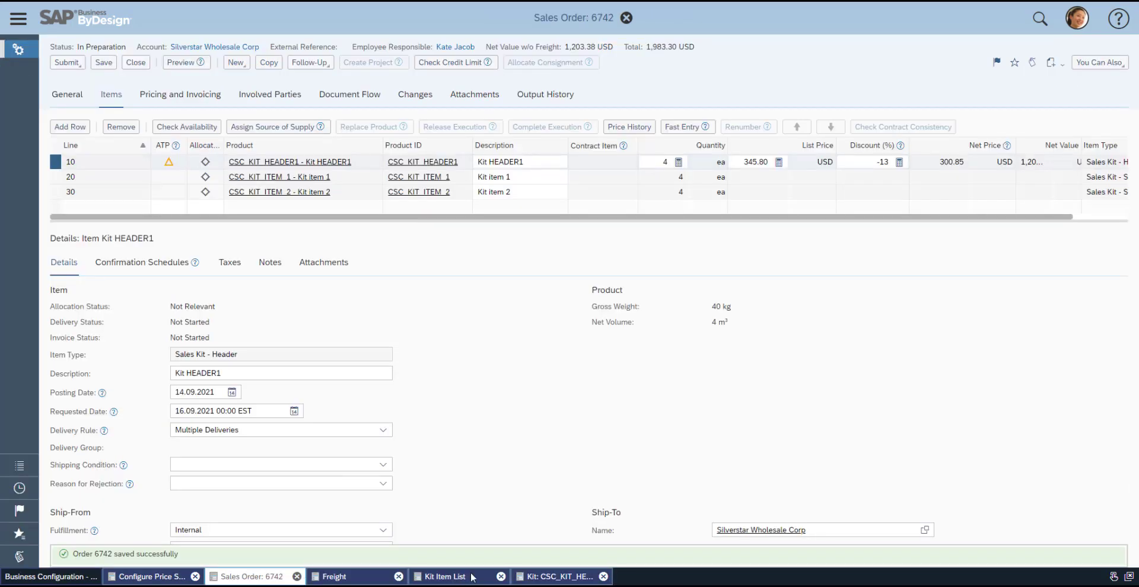
pyautogui.click(534, 578)
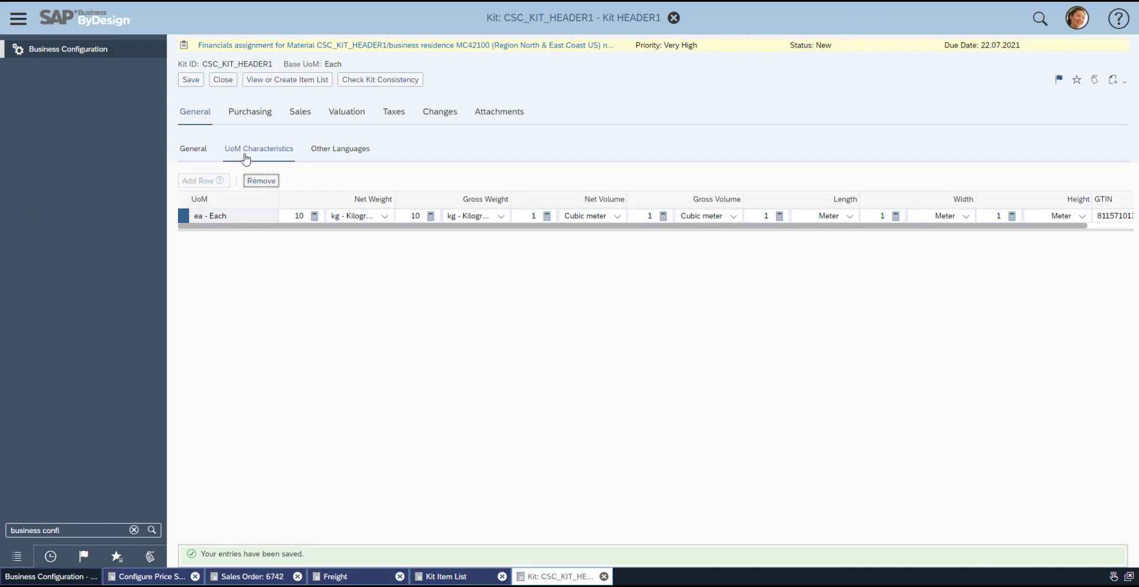